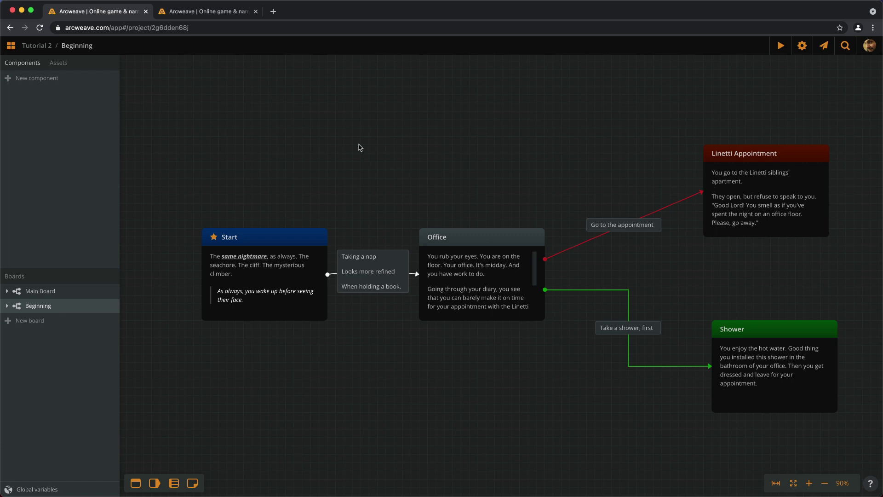
Create a new component and name it 'Gillian Linetti'.
{"action": "left_click", "coordinate": [27, 80]}
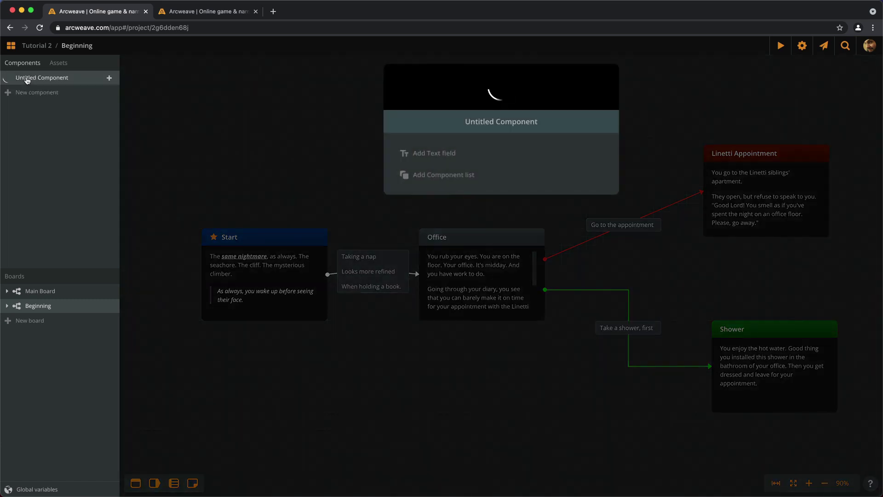
{"action": "double_click", "coordinate": [475, 122]}
{"action": "type", "text": "Gillian Linetti"}
{"action": "key", "text": "Return"}
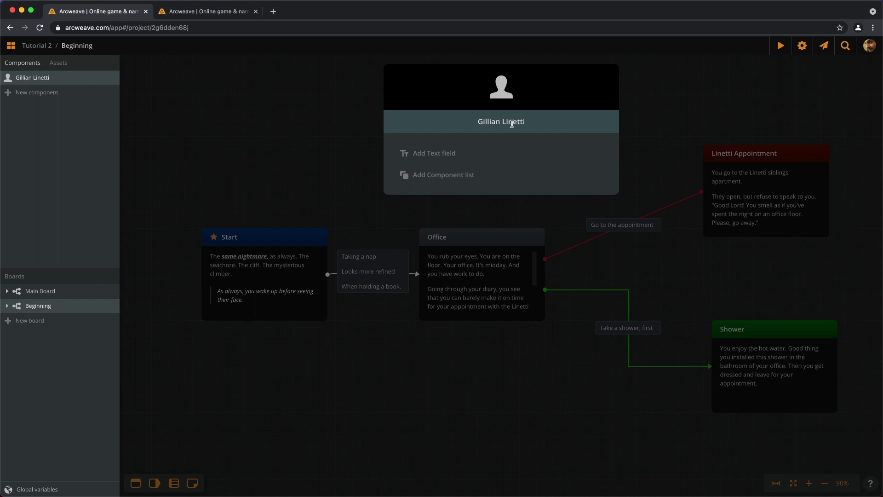
Add a Dramatic Function text field reading 'Catalyst / Antagonist' to the card.
{"action": "left_click", "coordinate": [440, 156]}
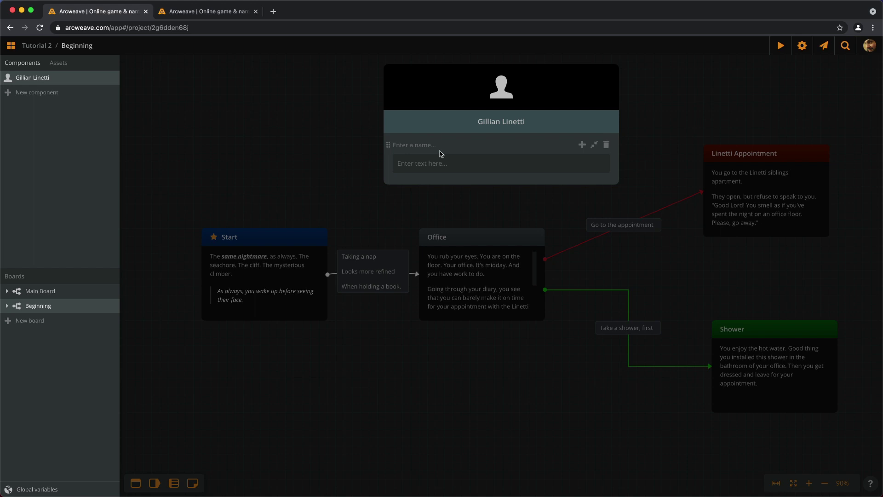
{"action": "left_click", "coordinate": [414, 145]}
{"action": "type", "text": "Dramatic Function"}
{"action": "left_click", "coordinate": [398, 163]}
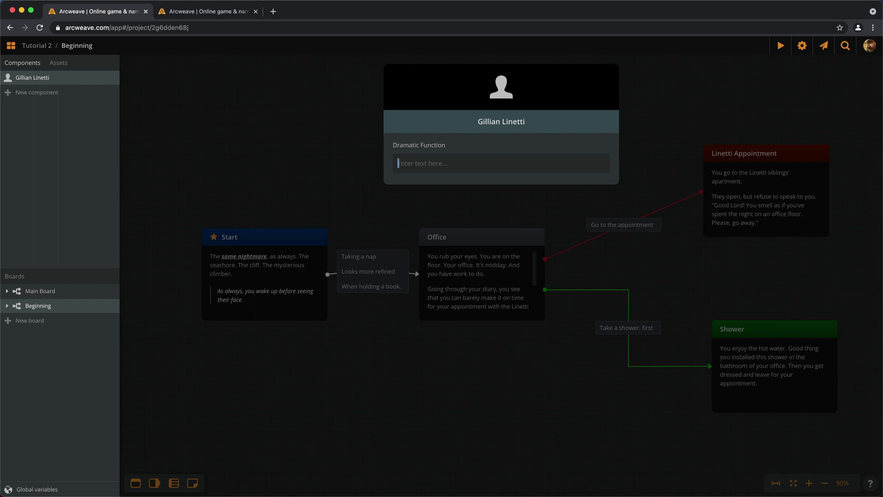
{"action": "type", "text": "Catalyst / Antagonist"}
Add a Backstory Facts text field: 'She and her brother, Horace, have always lived together.'.
{"action": "left_click", "coordinate": [583, 145]}
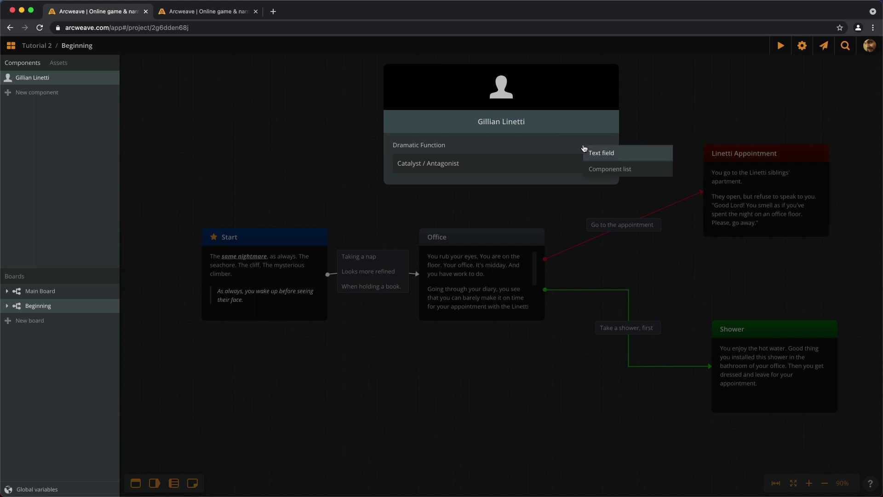
{"action": "left_click", "coordinate": [602, 153]}
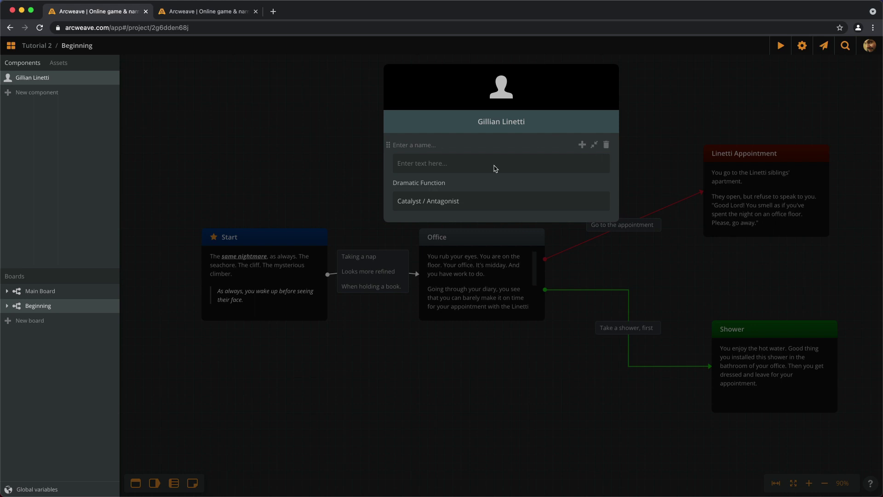
{"action": "type", "text": "Backstory Facts"}
{"action": "key", "text": "Tab"}
{"action": "type", "text": "She and her brother, "}
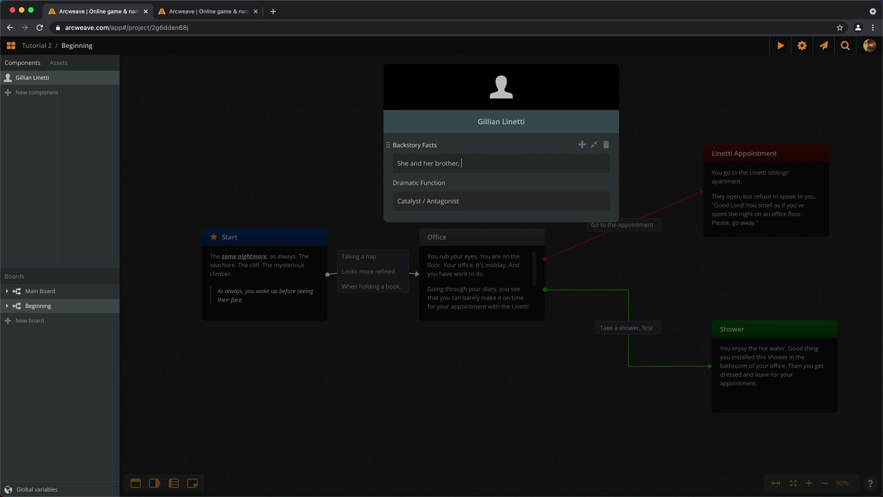
{"action": "type", "text": "Horace, have always lived together."}
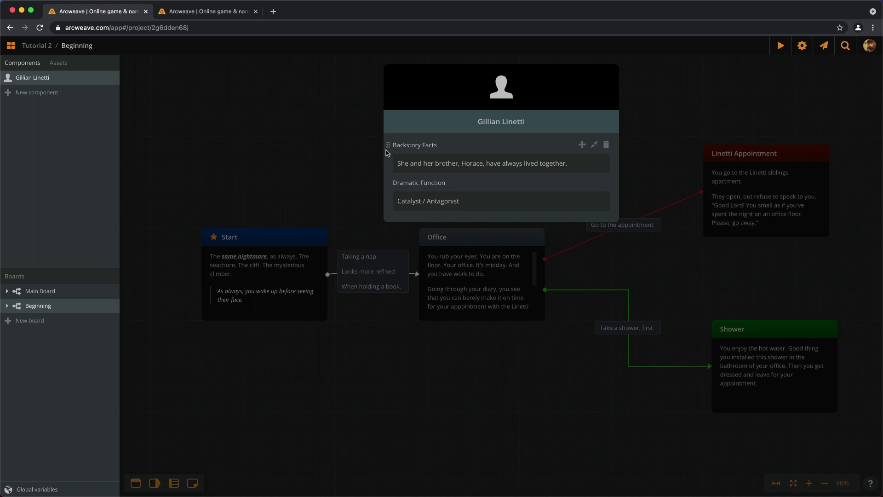
Move Backstory Facts below Dramatic Function and make both fields half width.
{"action": "left_click_drag", "start_coordinate": [390, 144], "coordinate": [394, 184]}
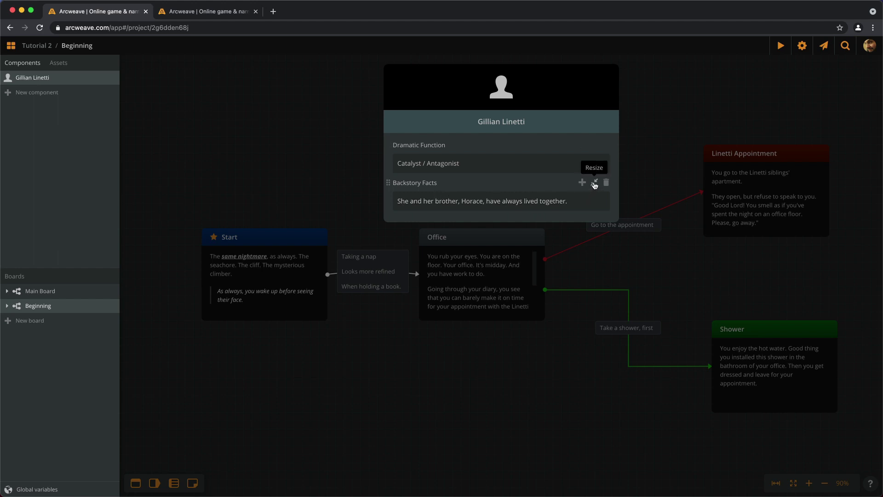
{"action": "left_click", "coordinate": [594, 184]}
{"action": "left_click", "coordinate": [593, 148]}
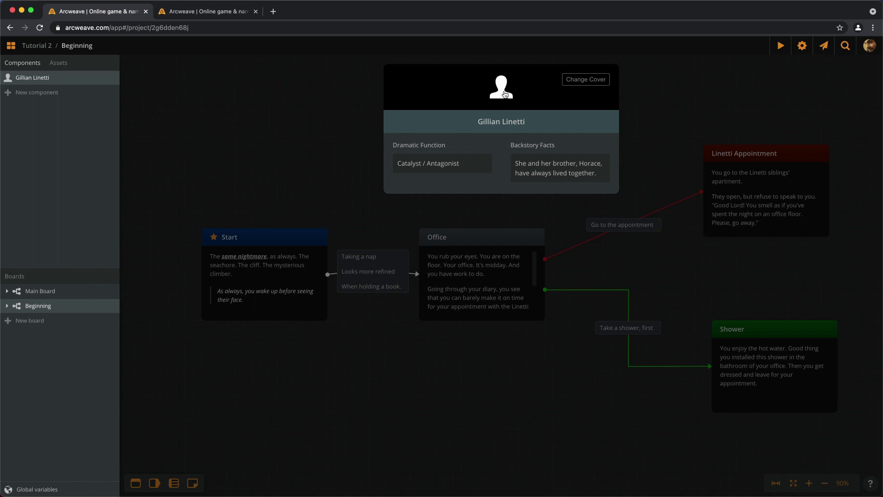
Open the card's cover picker on the Icon Library and browse its categories.
{"action": "left_click", "coordinate": [590, 82]}
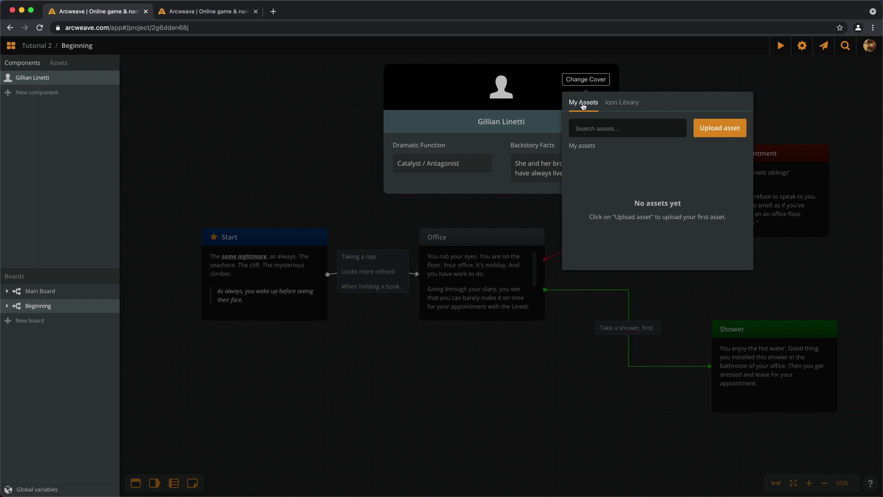
{"action": "left_click", "coordinate": [621, 103]}
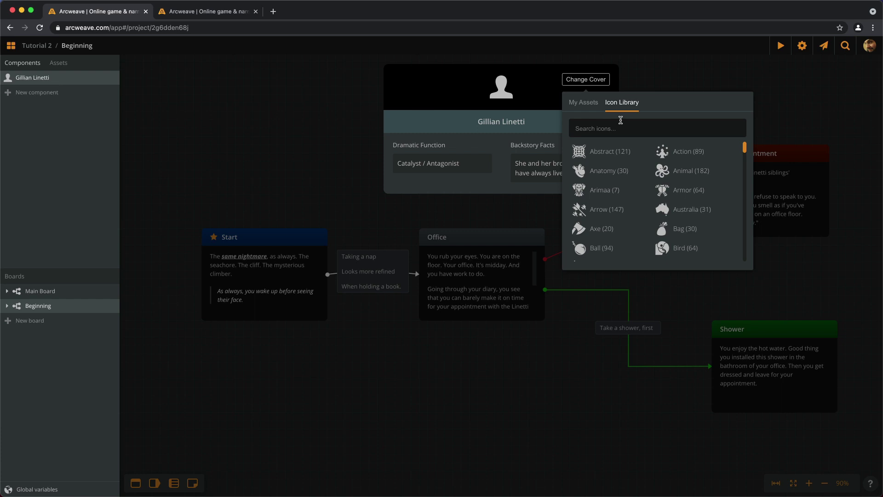
{"action": "scroll", "coordinate": [735, 126], "scroll_direction": "down", "scroll_amount": 5}
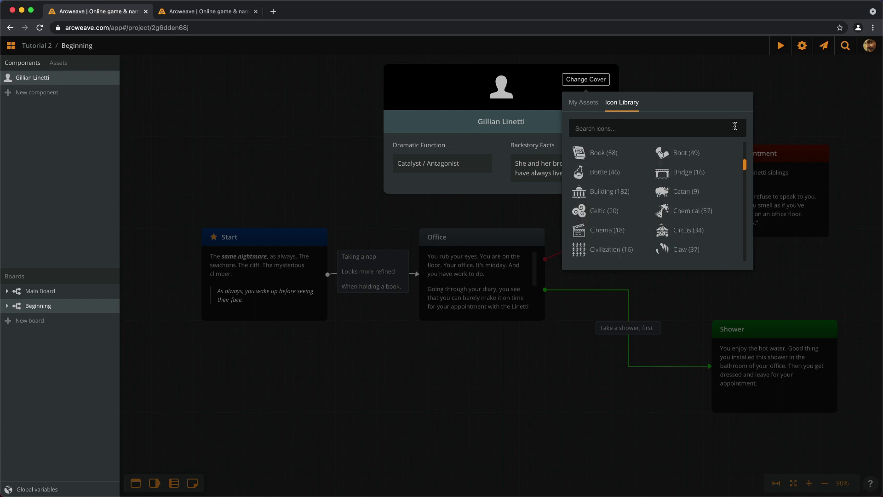
Search the icon library for 'head' and set a woman's head icon as the cover.
{"action": "left_click", "coordinate": [706, 131]}
{"action": "type", "text": "head"}
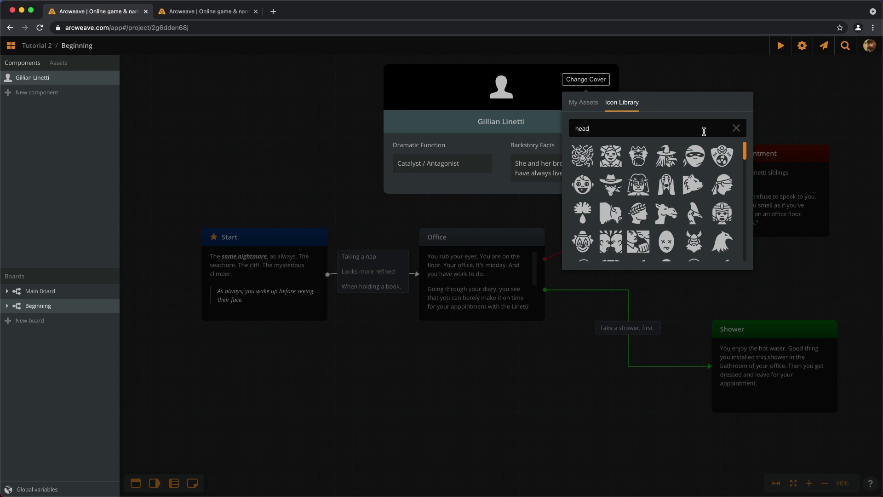
{"action": "left_click", "coordinate": [619, 163]}
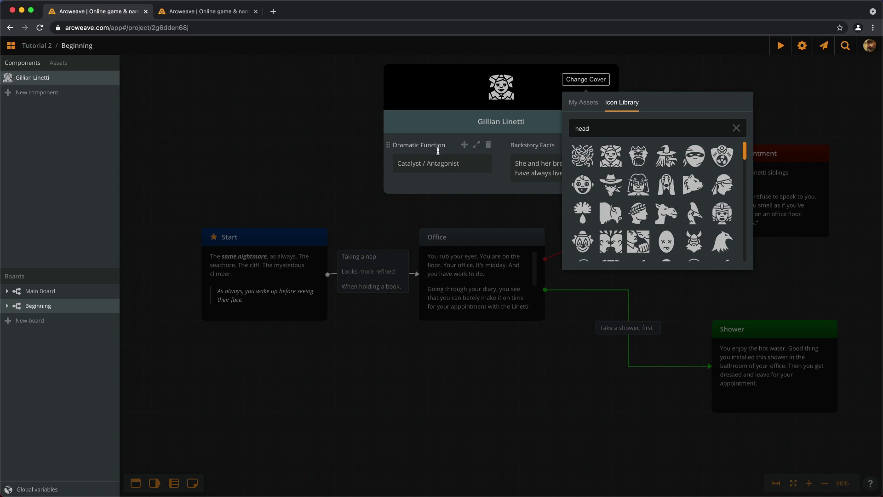
{"action": "scroll", "coordinate": [673, 201], "scroll_direction": "down", "scroll_amount": 5}
{"action": "scroll", "coordinate": [674, 201], "scroll_direction": "down", "scroll_amount": 4}
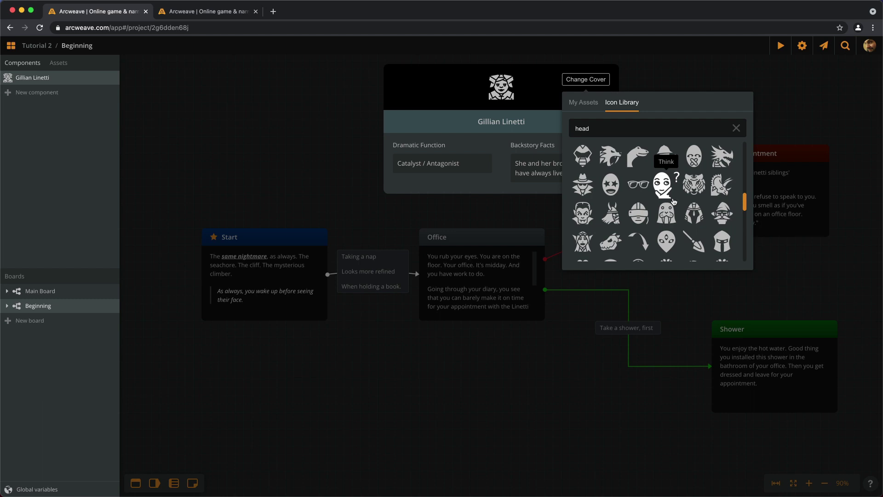
{"action": "left_click", "coordinate": [674, 201]}
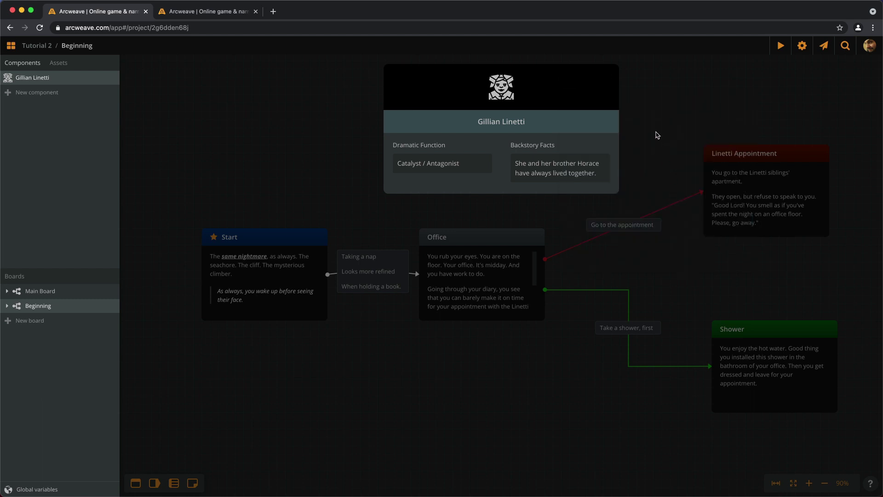
Close the card and duplicate the Gillian Linetti component in the Components list.
{"action": "left_click", "coordinate": [657, 134]}
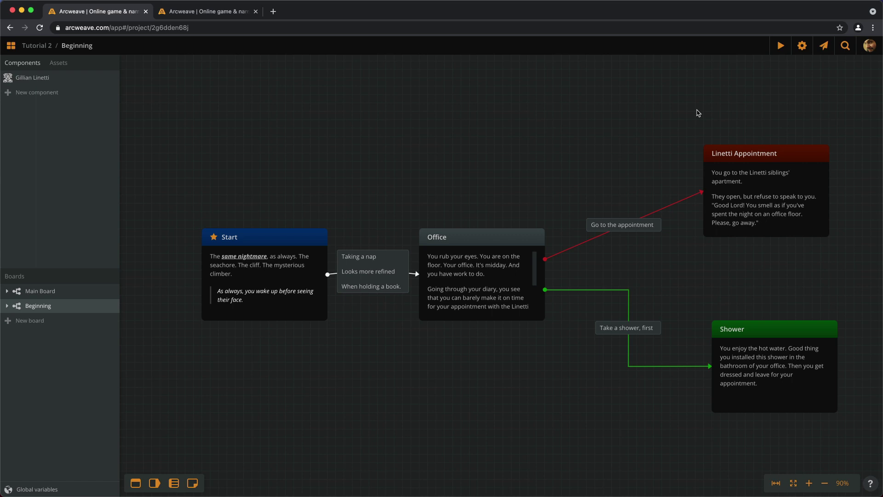
{"action": "right_click", "coordinate": [43, 82]}
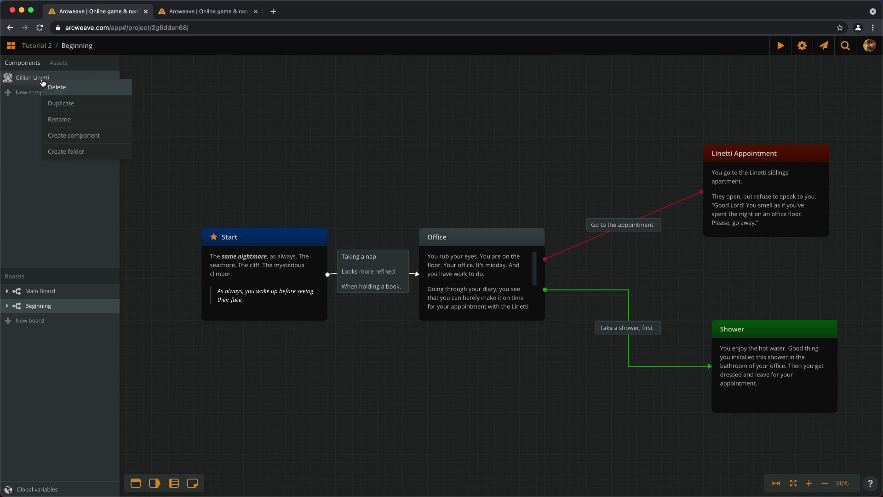
{"action": "left_click", "coordinate": [60, 105]}
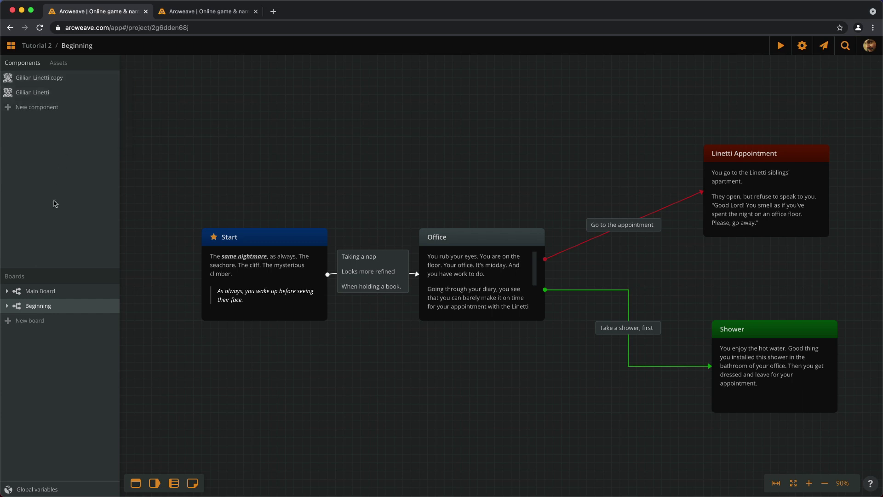
{"action": "right_click", "coordinate": [36, 291]}
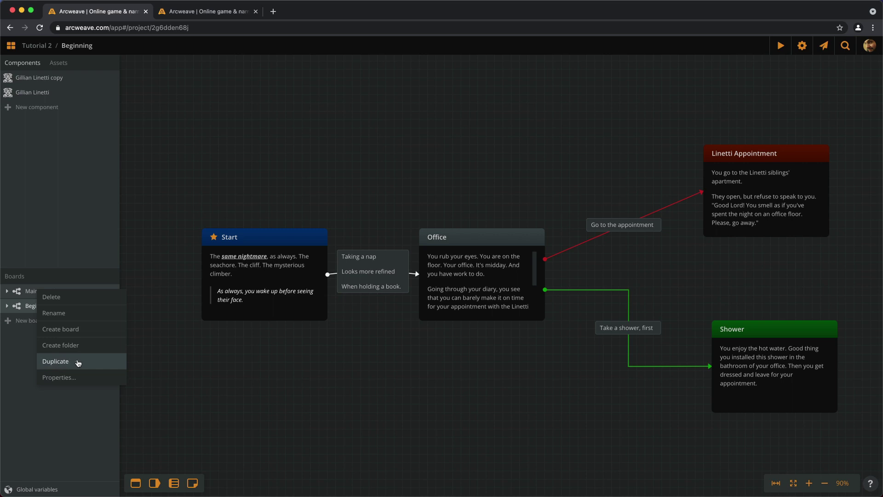
{"action": "left_click", "coordinate": [69, 210]}
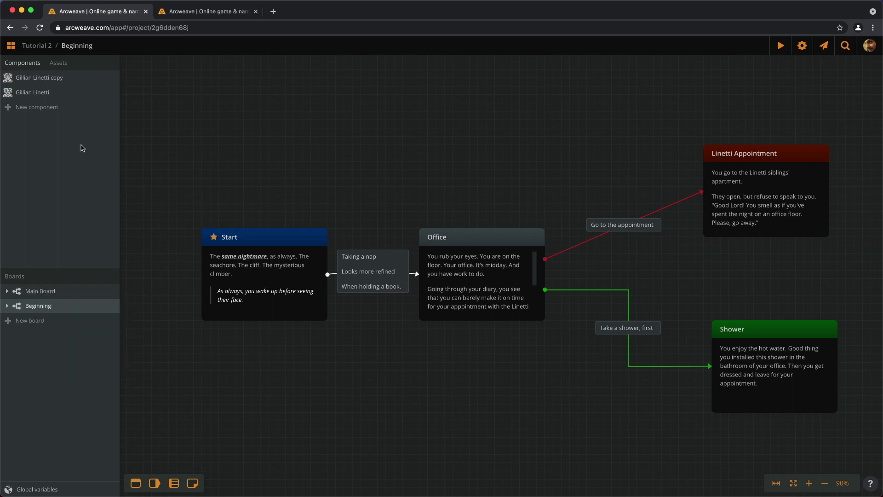
Rename the duplicated component to 'Horace Linetti', removing the 'copy' suffix.
{"action": "left_click", "coordinate": [45, 81]}
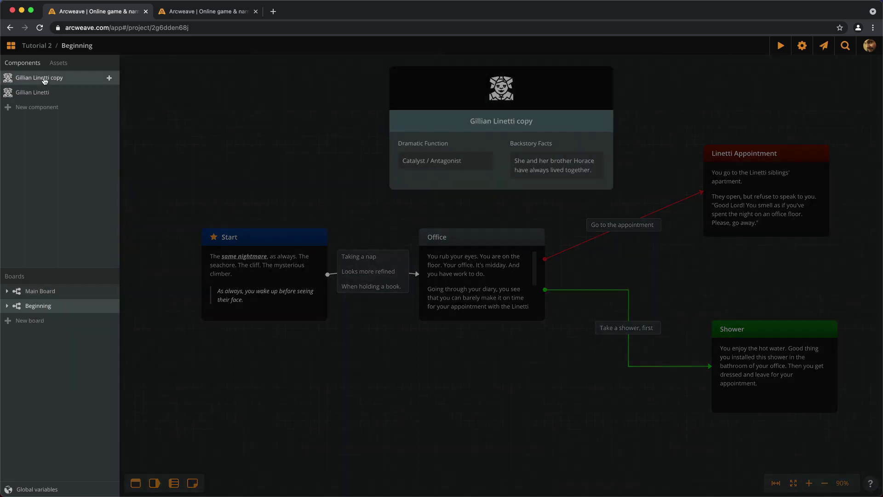
{"action": "double_click", "coordinate": [482, 125]}
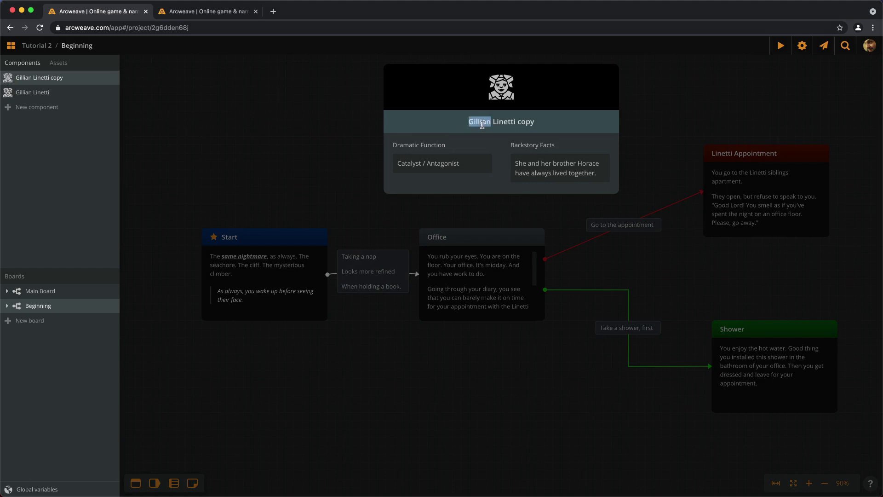
{"action": "type", "text": "Horace"}
{"action": "key", "text": "Tab"}
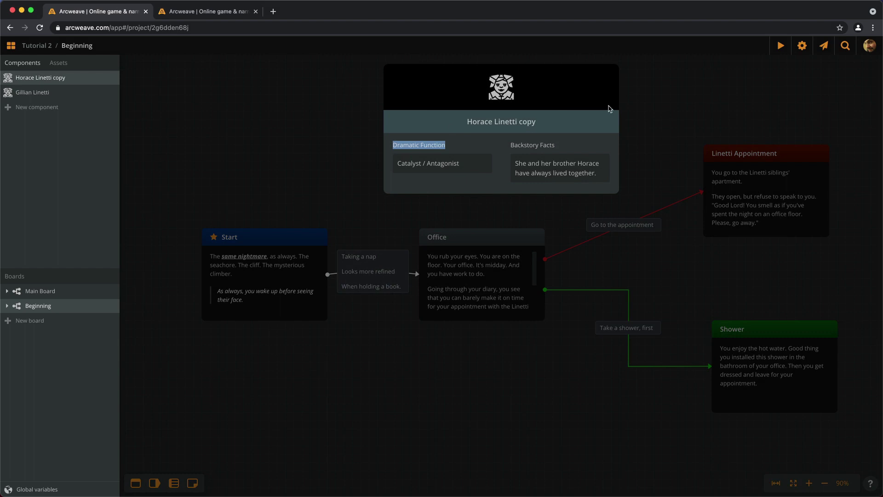
{"action": "double_click", "coordinate": [527, 122]}
{"action": "key", "text": "BackSpace"}
{"action": "key", "text": "BackSpace"}
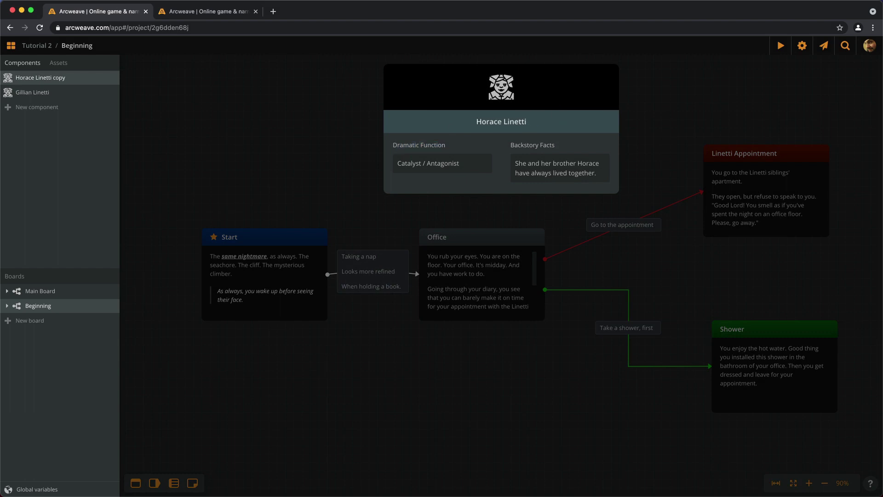
{"action": "key", "text": "Tab"}
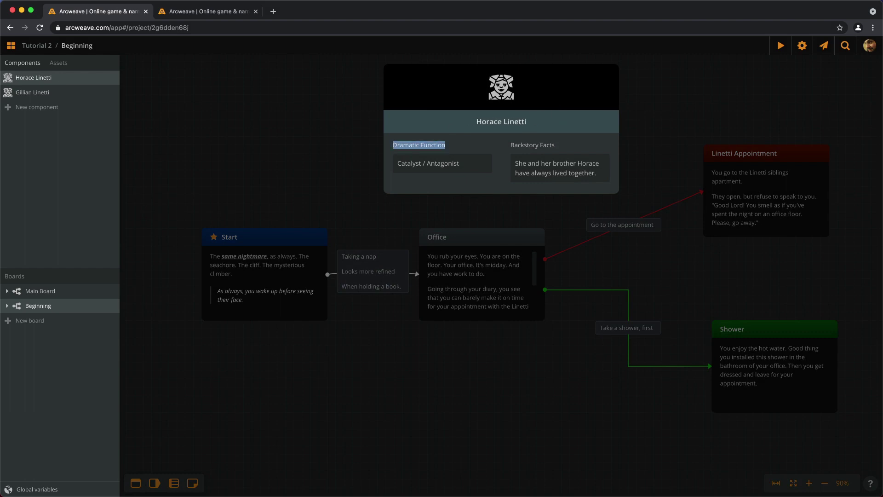
{"action": "key", "text": "Tab"}
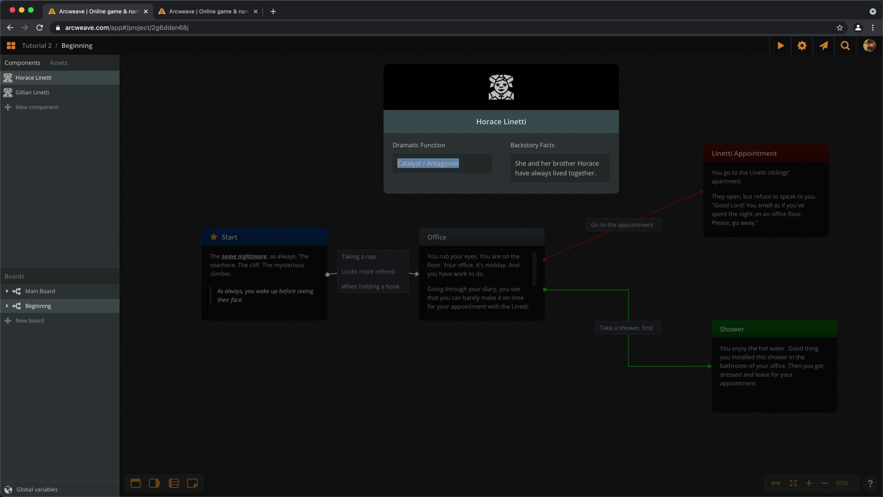
Change Backstory Facts to 'He and his sister Gillian have always lived together.'.
{"action": "double_click", "coordinate": [520, 164]}
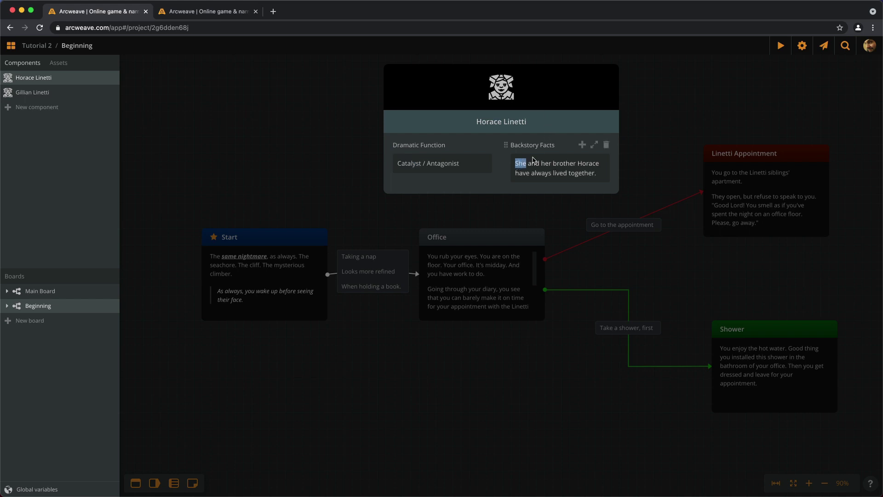
{"action": "type", "text": "He"}
{"action": "double_click", "coordinate": [563, 163]}
{"action": "key", "text": "BackSpace"}
{"action": "key", "text": "BackSpace"}
{"action": "key", "text": "BackSpace"}
{"action": "key", "text": "BackSpace"}
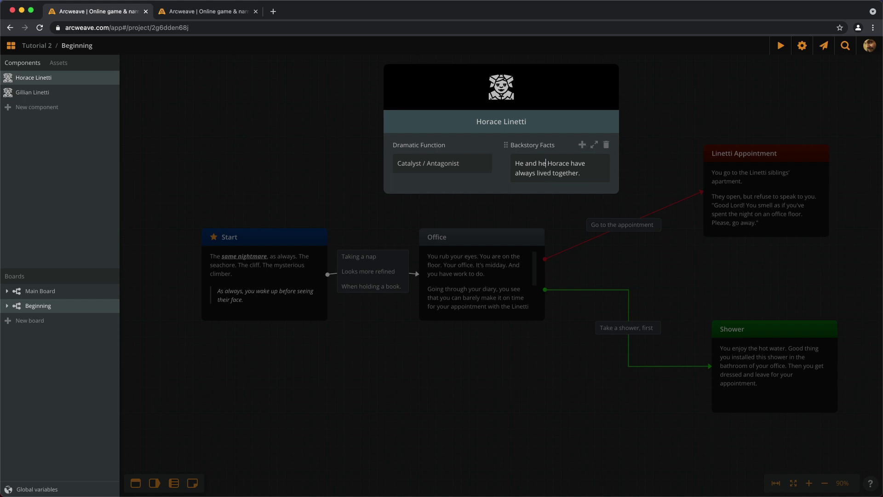
{"action": "type", "text": "is sister Gillian"}
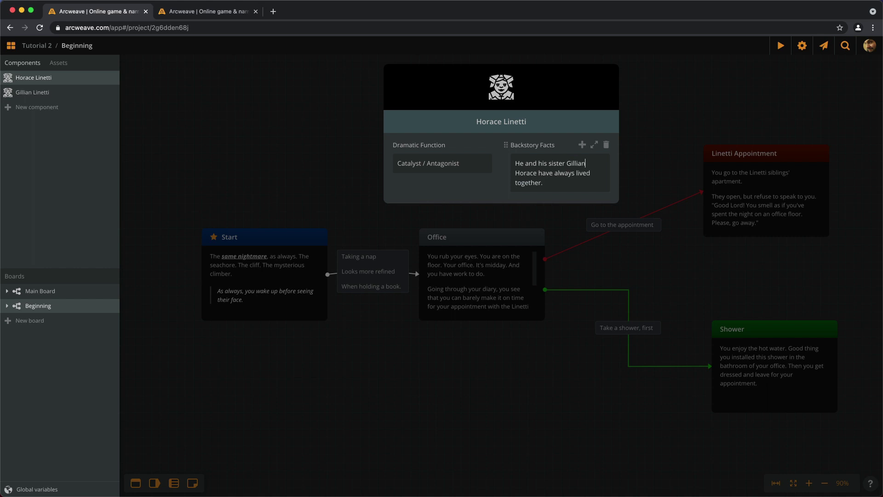
{"action": "key", "text": "alt+shift+Right"}
{"action": "key", "text": "BackSpace"}
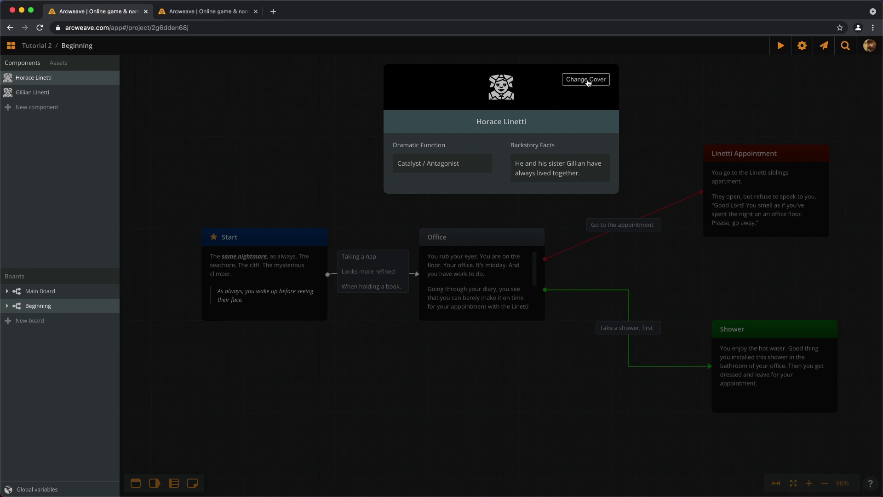
{"action": "left_click", "coordinate": [586, 79]}
Replace Horace Linetti's mask cover with a man's head icon found by searching 'head'.
{"action": "left_click", "coordinate": [635, 103]}
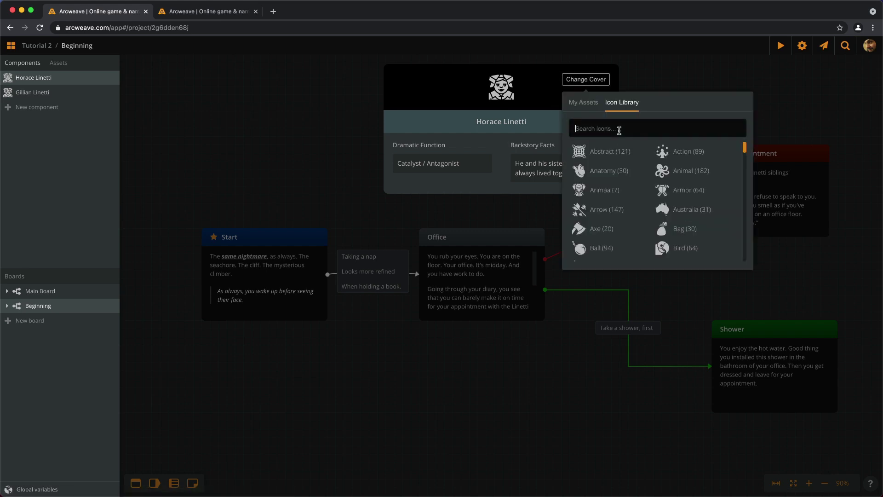
{"action": "type", "text": "head"}
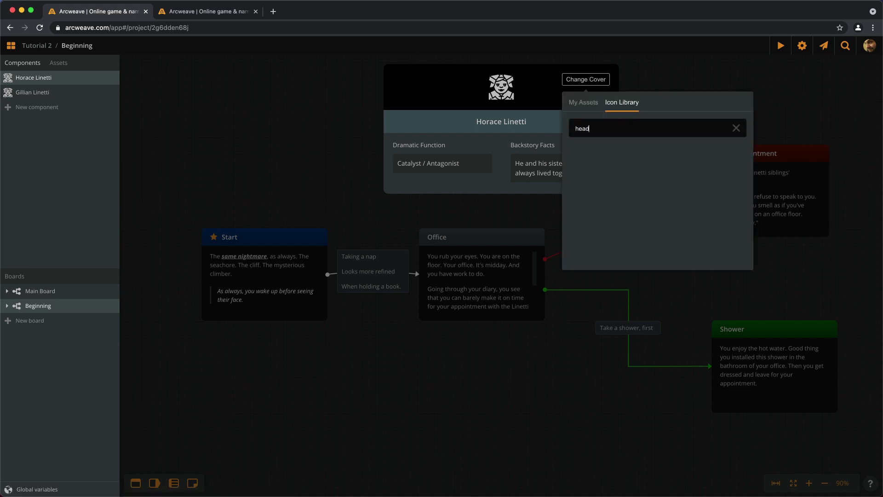
{"action": "scroll", "coordinate": [621, 188], "scroll_direction": "down", "scroll_amount": 3}
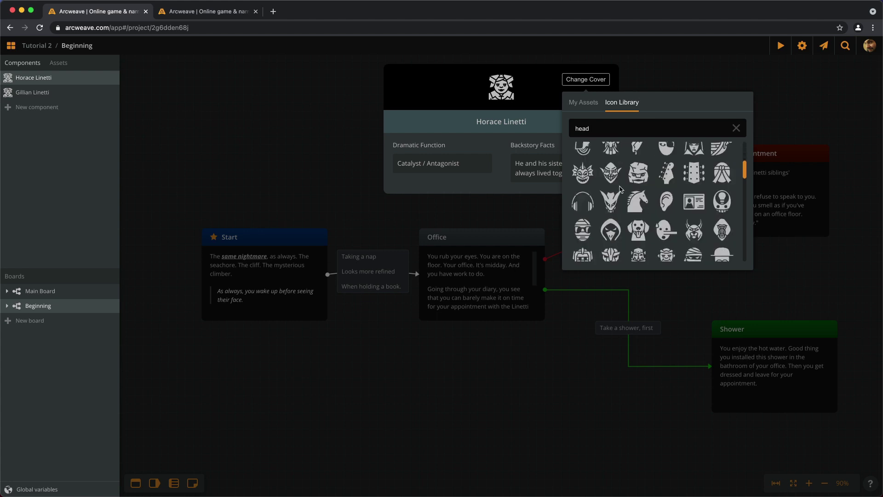
{"action": "scroll", "coordinate": [621, 189], "scroll_direction": "down", "scroll_amount": 3}
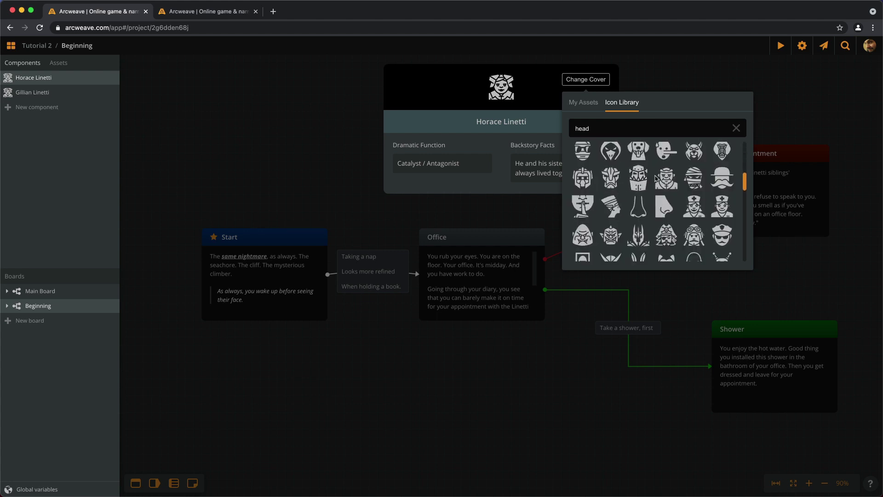
{"action": "left_click", "coordinate": [672, 179]}
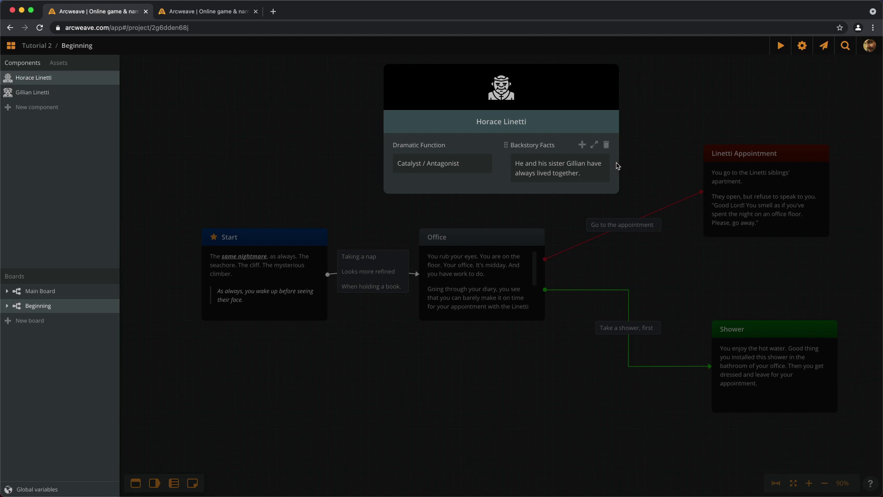
Add a Family component list to Horace containing Gillian Linetti, then open her card.
{"action": "left_click", "coordinate": [581, 146]}
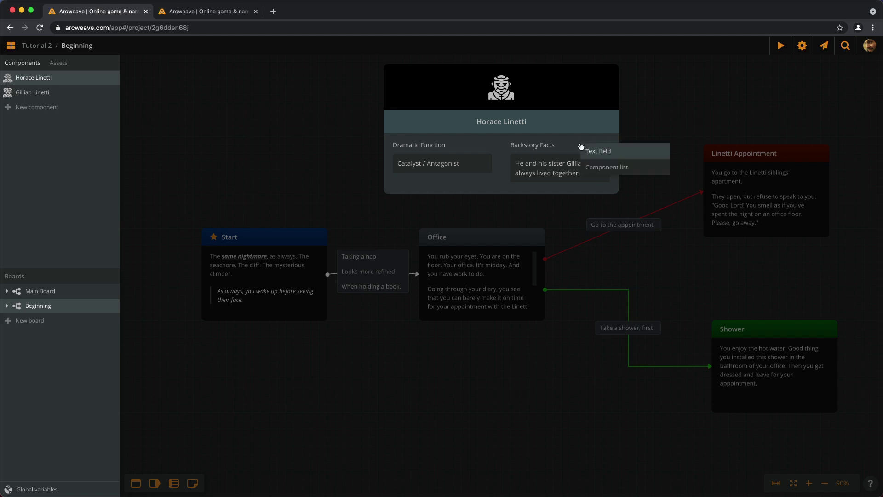
{"action": "left_click", "coordinate": [609, 168]}
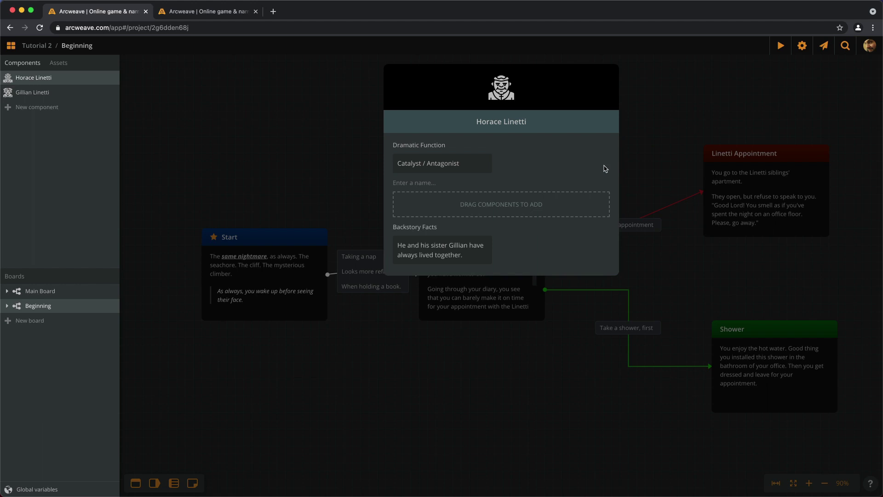
{"action": "left_click", "coordinate": [420, 182]}
{"action": "type", "text": "Family"}
{"action": "left_click_drag", "start_coordinate": [30, 92], "coordinate": [459, 199]}
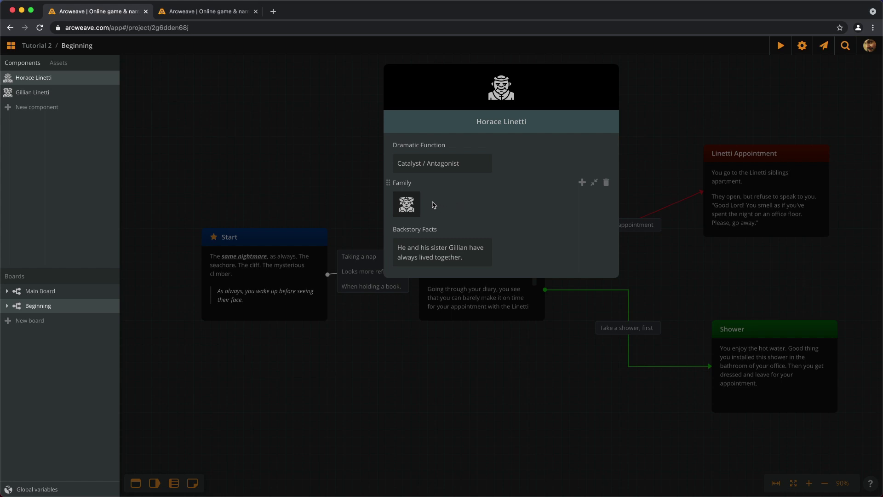
{"action": "left_click", "coordinate": [414, 205]}
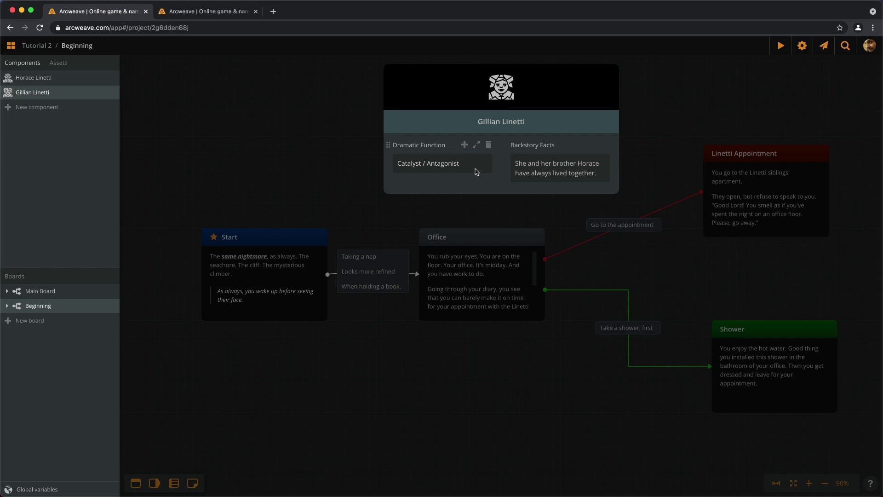
Create four new components; name the first 'gold watch' with a pocket watch icon cover.
{"action": "left_click", "coordinate": [36, 106]}
{"action": "left_click", "coordinate": [37, 121]}
{"action": "left_click", "coordinate": [37, 136]}
{"action": "left_click", "coordinate": [37, 151]}
{"action": "left_click", "coordinate": [495, 121]}
{"action": "type", "text": "gold watch"}
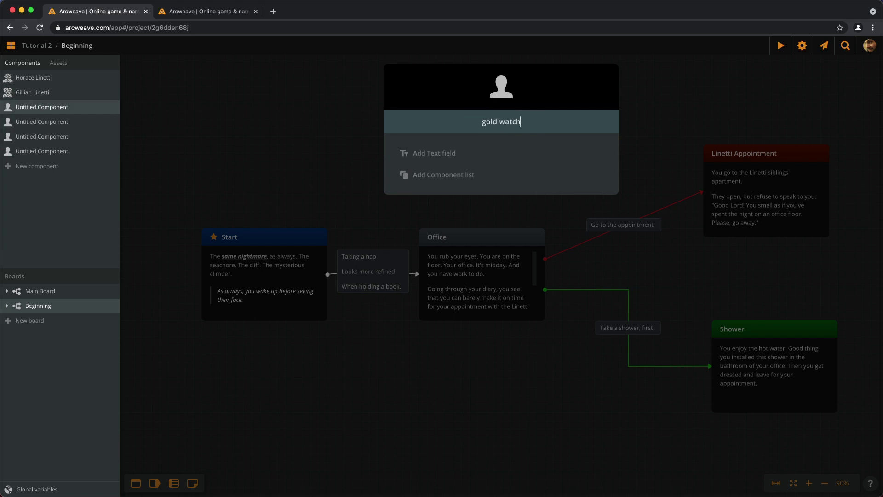
{"action": "left_click", "coordinate": [585, 80]}
{"action": "type", "text": "watch"}
{"action": "left_click", "coordinate": [696, 157]}
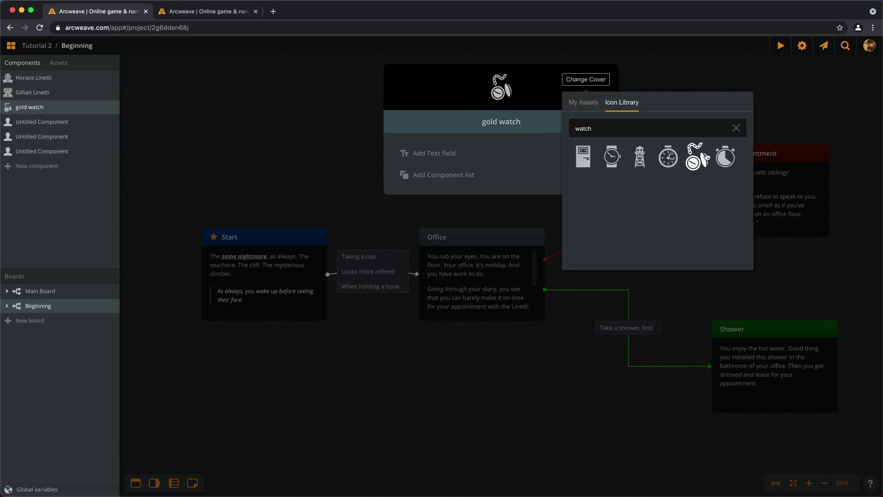
{"action": "left_click", "coordinate": [520, 121]}
Name the second component 'dagger' and give it a dagger icon cover.
{"action": "left_click", "coordinate": [117, 121]}
{"action": "left_click", "coordinate": [494, 119]}
{"action": "type", "text": "dagger"}
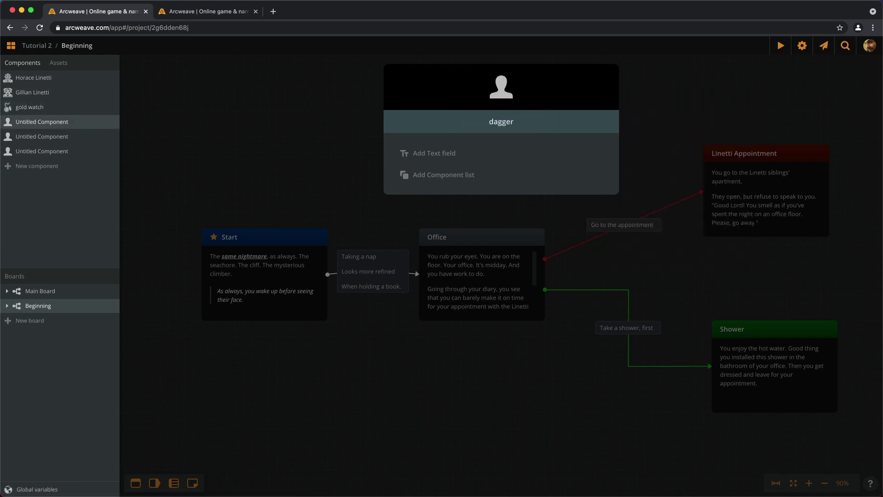
{"action": "left_click", "coordinate": [586, 79]}
{"action": "type", "text": "dagger"}
{"action": "left_click", "coordinate": [612, 146]}
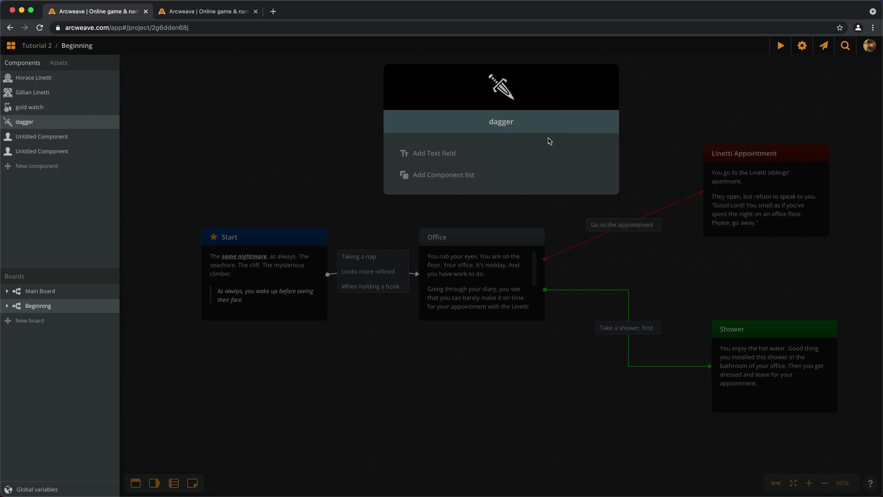
{"action": "left_click", "coordinate": [115, 136]}
Name the third component 'top hat' and give it a hat icon cover.
{"action": "left_click", "coordinate": [501, 122]}
{"action": "type", "text": "top hat"}
{"action": "left_click", "coordinate": [586, 79]}
{"action": "double_click", "coordinate": [623, 131]}
{"action": "type", "text": "top hat"}
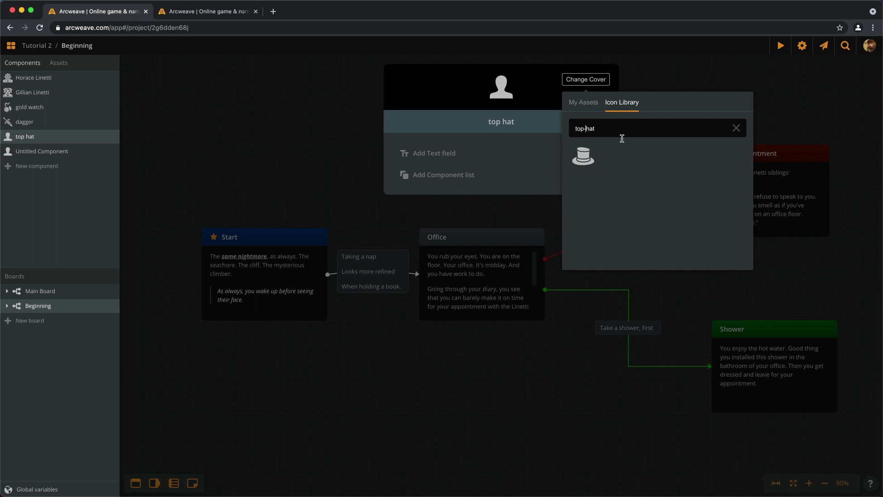
{"action": "left_click", "coordinate": [584, 153]}
Name the last component 'dice' with a d20 icon cover, then return to the board.
{"action": "left_click", "coordinate": [41, 151]}
{"action": "left_click", "coordinate": [499, 120]}
{"action": "type", "text": "dice"}
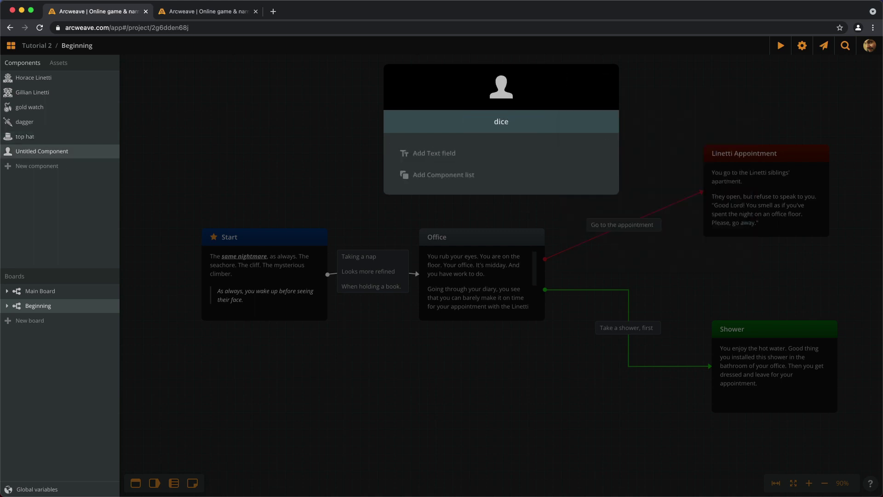
{"action": "left_click", "coordinate": [585, 79]}
{"action": "double_click", "coordinate": [617, 130]}
{"action": "type", "text": "dice"}
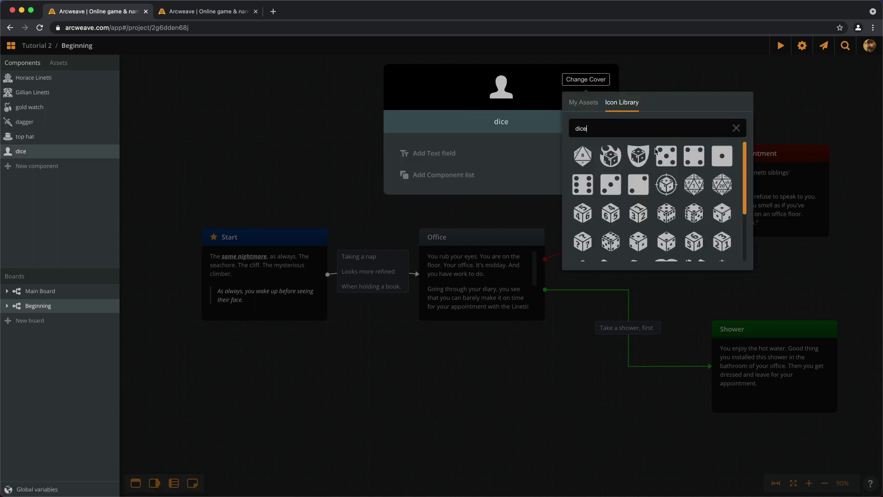
{"action": "left_click", "coordinate": [722, 184]}
{"action": "left_click", "coordinate": [325, 174]}
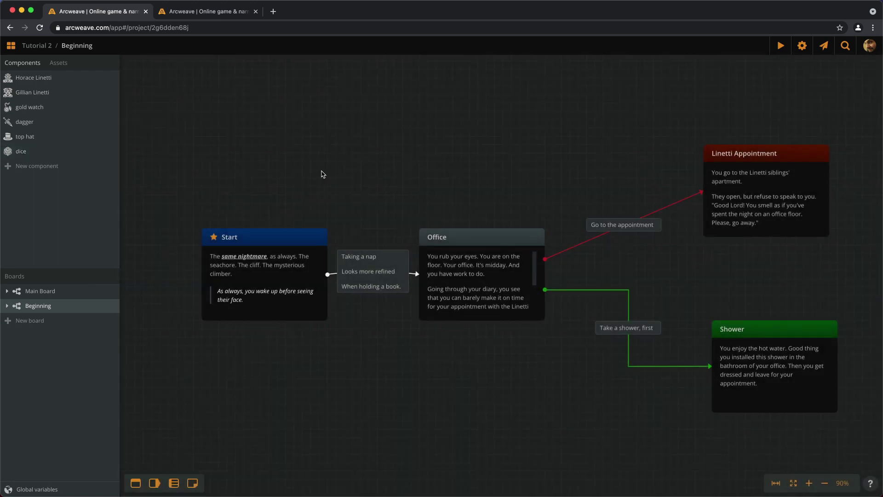
{"action": "left_click", "coordinate": [74, 91]}
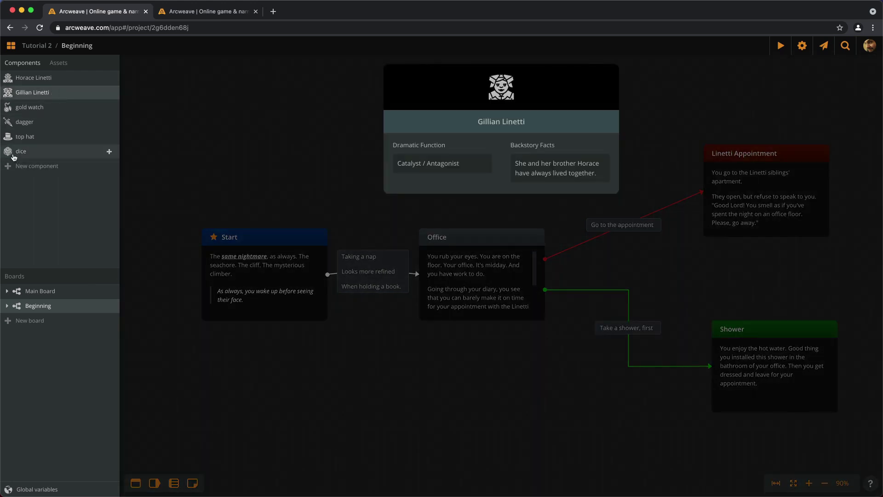
{"action": "left_click", "coordinate": [581, 146]}
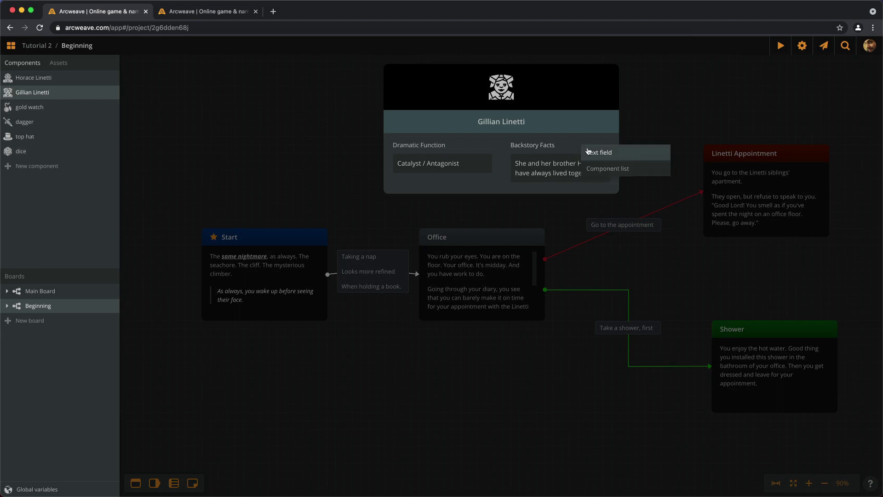
{"action": "left_click", "coordinate": [599, 168]}
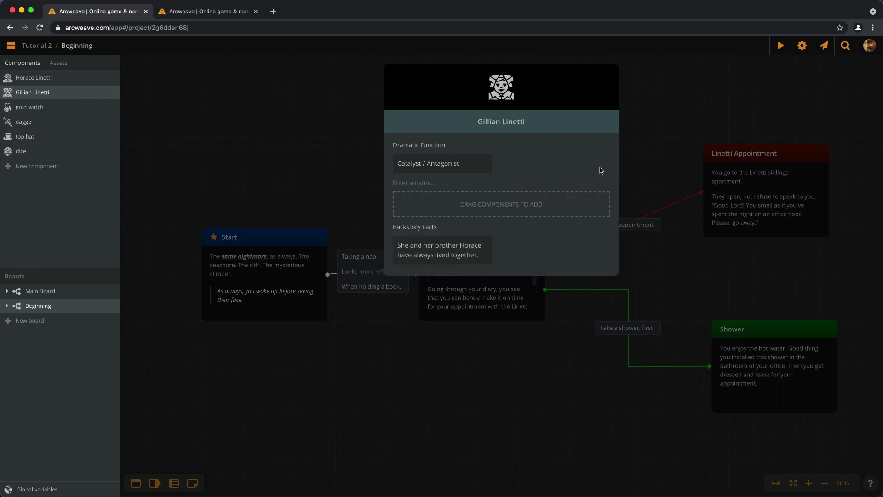
{"action": "left_click", "coordinate": [413, 182]}
{"action": "type", "text": "Inventory"}
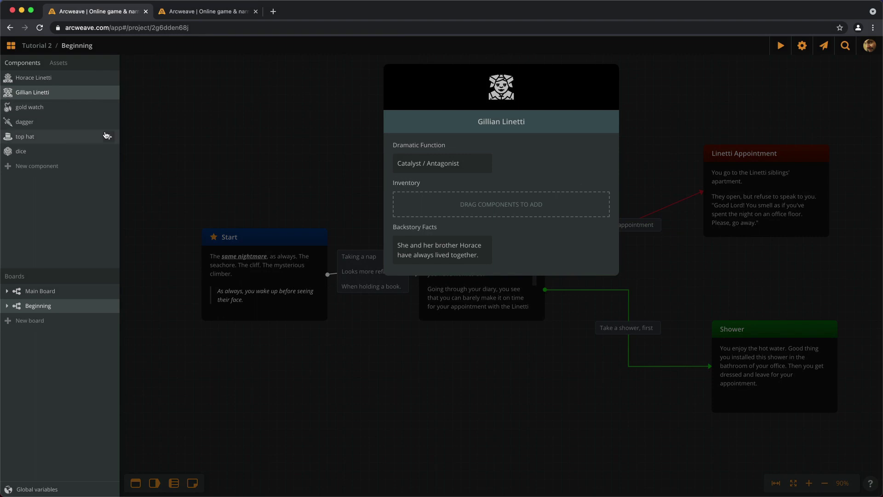
Fill Inventory with gold watch, top hat and dice in that order, then close the card.
{"action": "left_click_drag", "start_coordinate": [27, 152], "coordinate": [407, 204]}
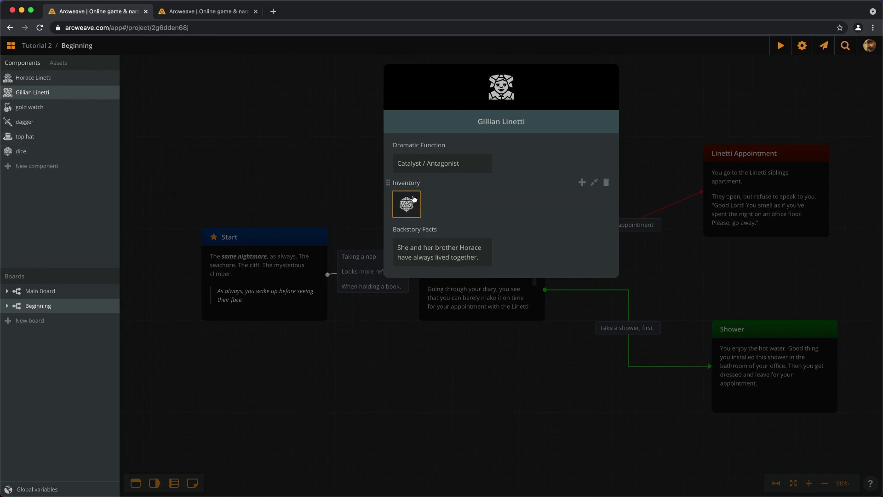
{"action": "left_click_drag", "start_coordinate": [25, 136], "coordinate": [478, 204]}
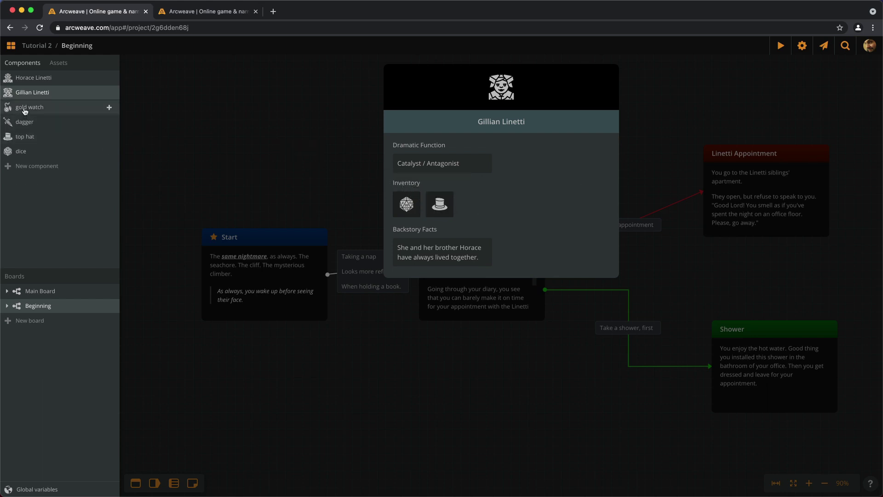
{"action": "left_click_drag", "start_coordinate": [25, 110], "coordinate": [470, 210]}
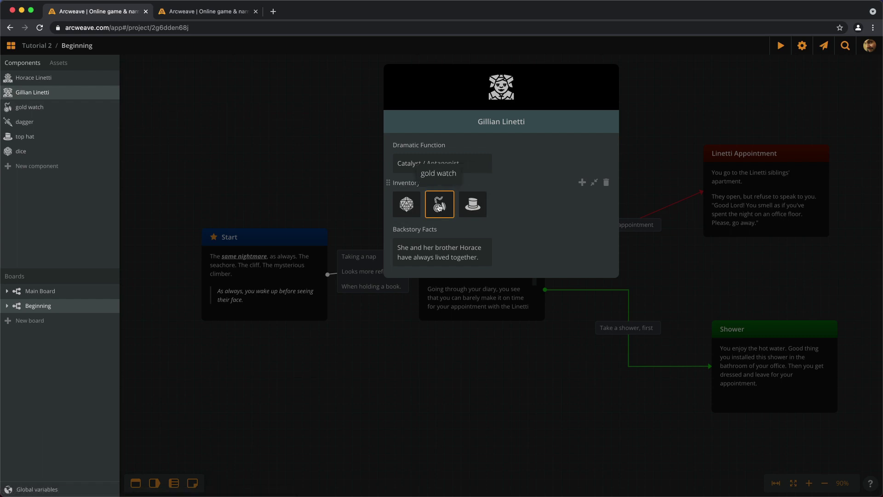
{"action": "left_click_drag", "start_coordinate": [440, 207], "coordinate": [407, 205]}
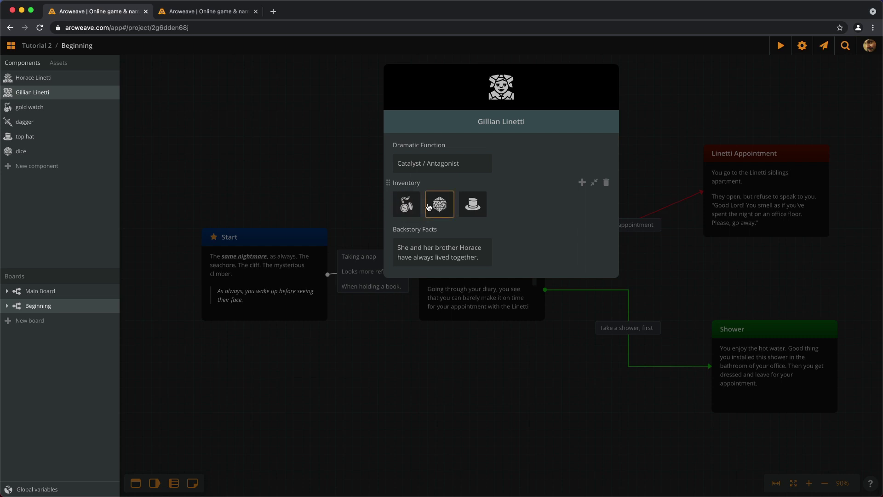
{"action": "left_click_drag", "start_coordinate": [473, 208], "coordinate": [435, 207]}
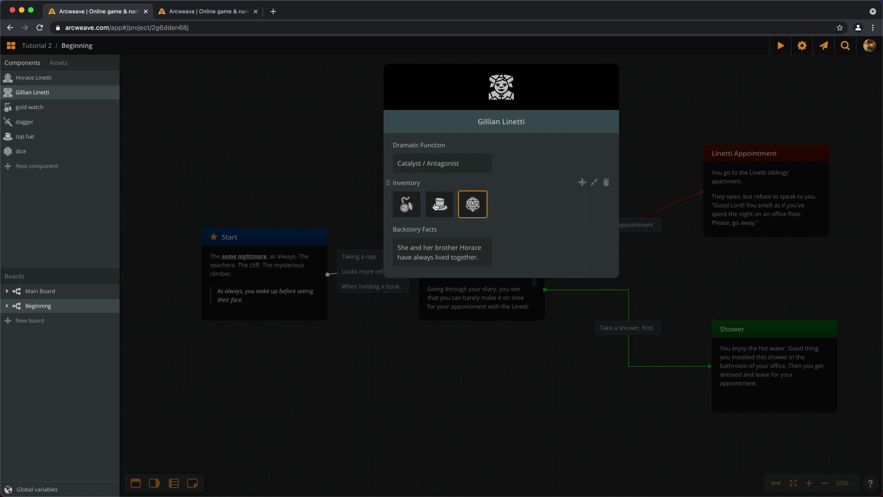
{"action": "key", "text": "Escape"}
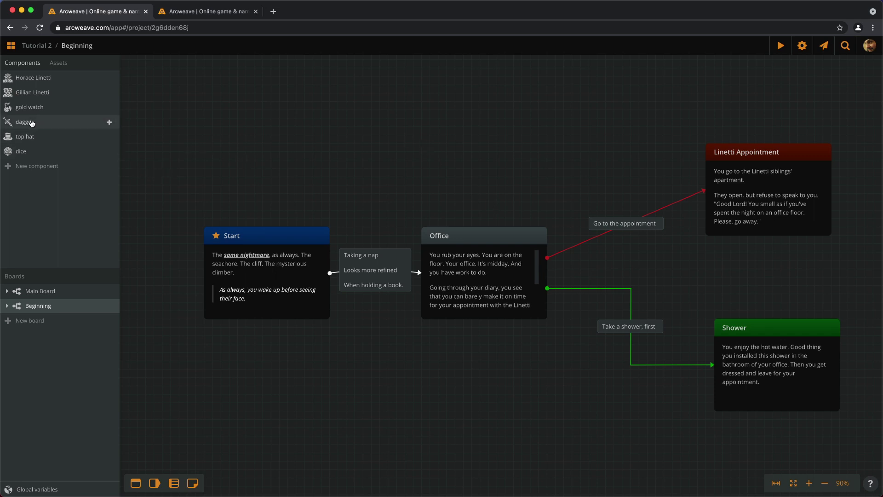
Reorder dagger and Gillian Linetti in the components list and create a folder named Characters.
{"action": "left_click_drag", "start_coordinate": [32, 123], "coordinate": [27, 141]}
{"action": "left_click_drag", "start_coordinate": [28, 92], "coordinate": [28, 111]}
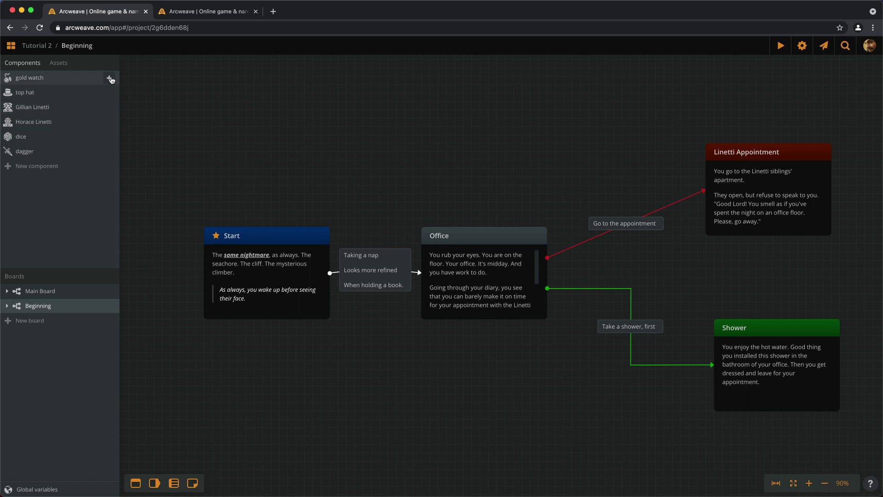
{"action": "left_click", "coordinate": [111, 79]}
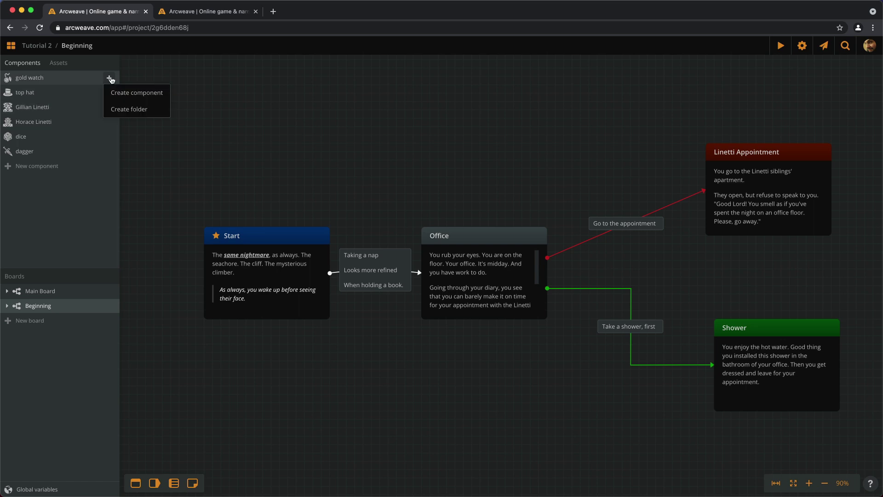
{"action": "left_click", "coordinate": [117, 109]}
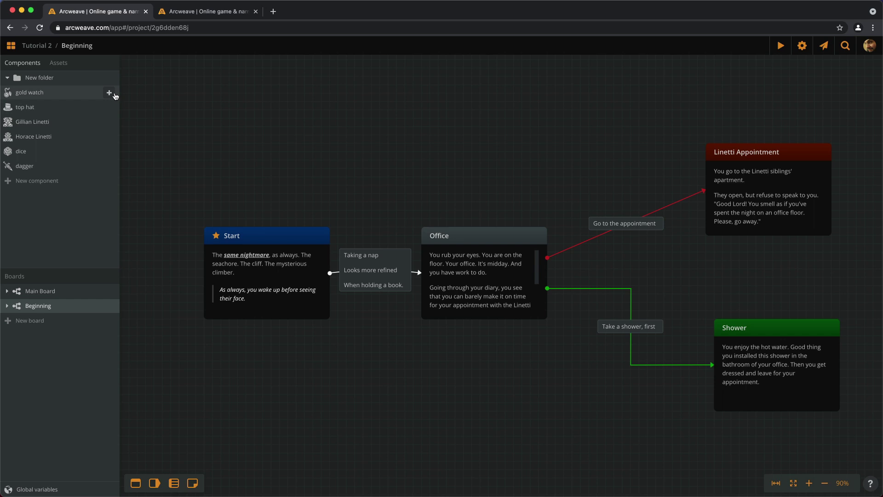
{"action": "right_click", "coordinate": [40, 82]}
{"action": "left_click", "coordinate": [57, 118]}
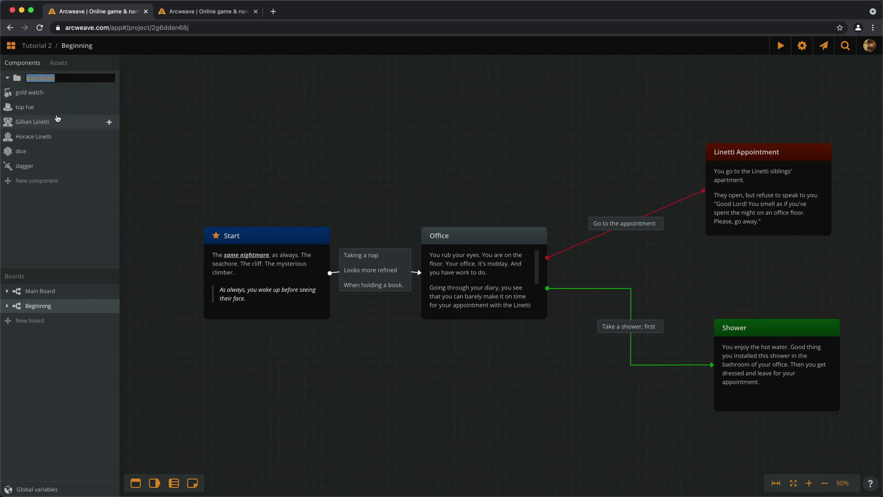
{"action": "type", "text": "Characters"}
{"action": "key", "text": "Return"}
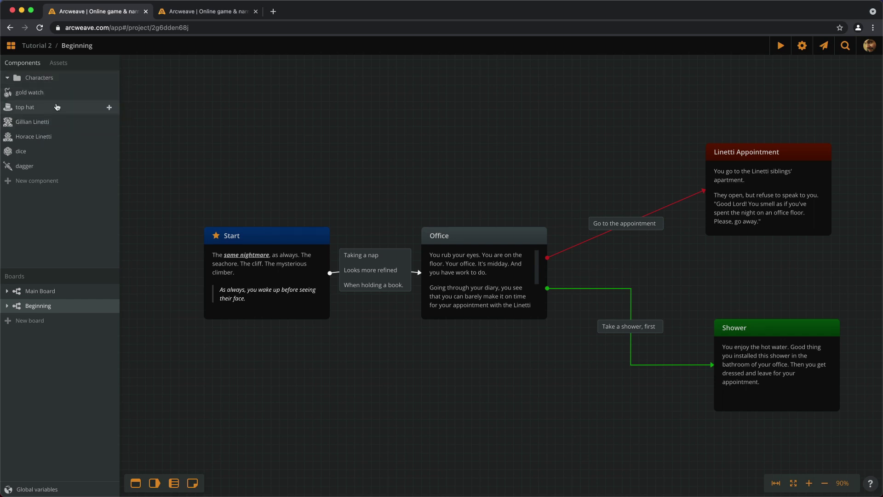
Move Gillian Linetti and Horace Linetti into the collapsed Characters folder.
{"action": "left_click", "coordinate": [7, 77]}
{"action": "left_click_drag", "start_coordinate": [46, 121], "coordinate": [51, 80]}
{"action": "left_click_drag", "start_coordinate": [46, 122], "coordinate": [56, 80]}
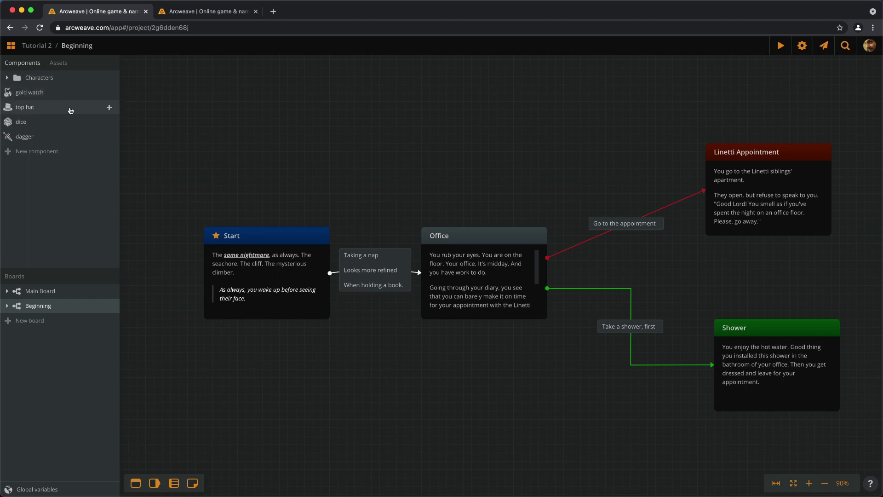
Create a second component folder and name it Items.
{"action": "left_click", "coordinate": [109, 93]}
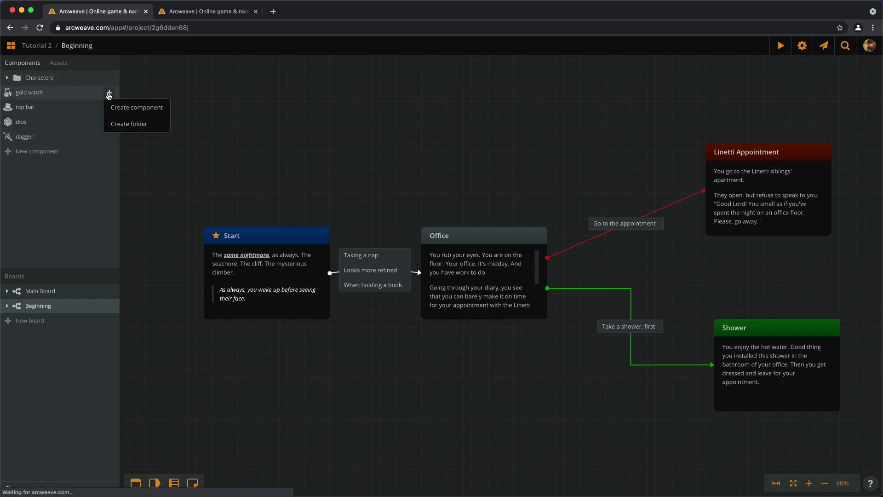
{"action": "left_click", "coordinate": [118, 124]}
{"action": "right_click", "coordinate": [48, 95]}
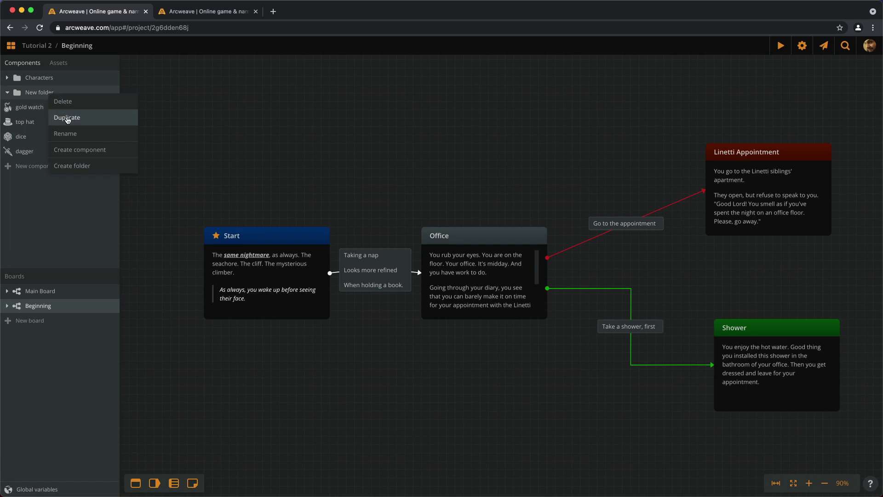
{"action": "left_click", "coordinate": [69, 134]}
{"action": "type", "text": "Items"}
{"action": "key", "text": "Return"}
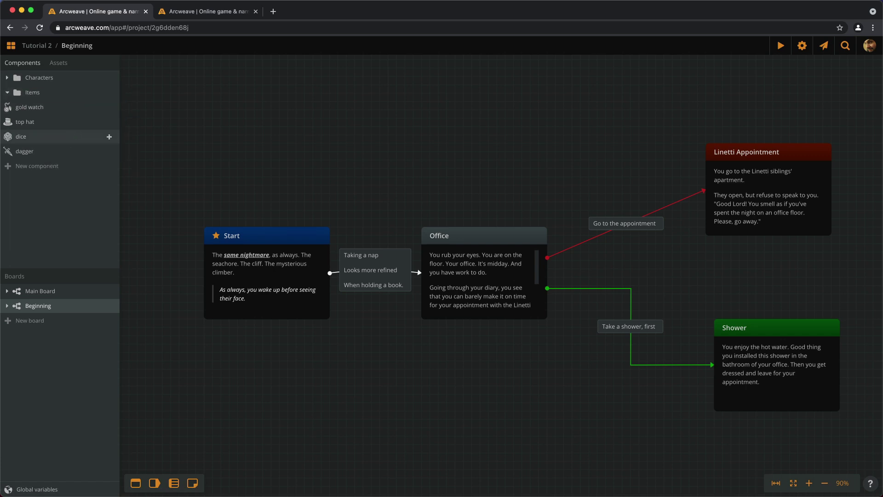
Move gold watch, top hat, dice and dagger into Items and collapse the folder.
{"action": "mouse_move", "coordinate": [29, 107]}
{"action": "left_mouse_down"}
{"action": "mouse_move", "coordinate": [20, 93]}
{"action": "mouse_move", "coordinate": [28, 94]}
{"action": "left_mouse_up"}
{"action": "left_click_drag", "start_coordinate": [25, 127], "coordinate": [28, 99]}
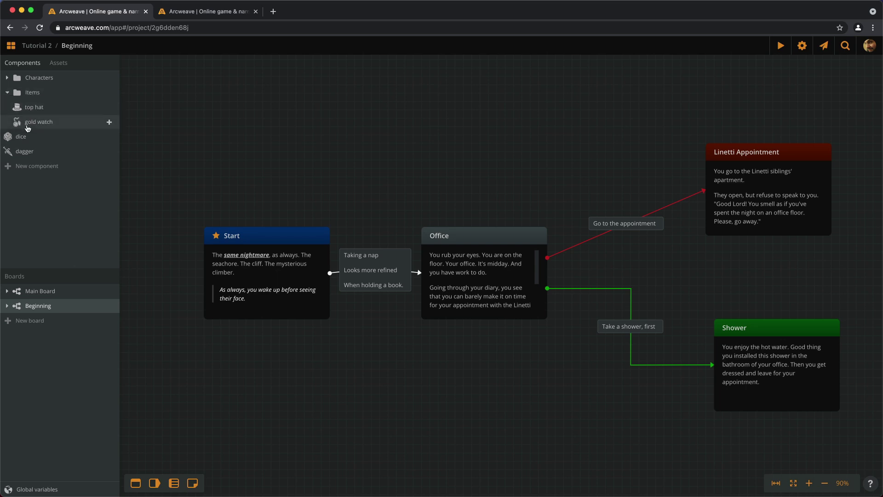
{"action": "left_click_drag", "start_coordinate": [45, 137], "coordinate": [44, 116]}
{"action": "left_click_drag", "start_coordinate": [33, 151], "coordinate": [46, 134]}
{"action": "left_click", "coordinate": [7, 93]}
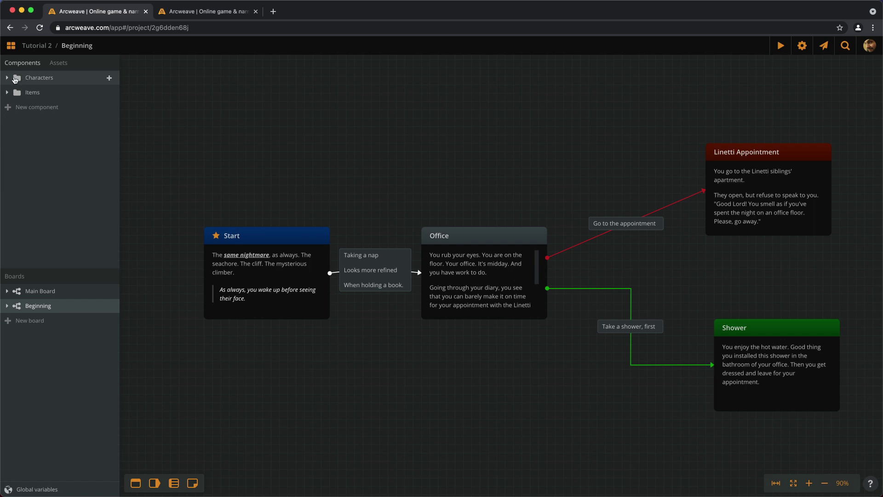
{"action": "left_click", "coordinate": [109, 79]}
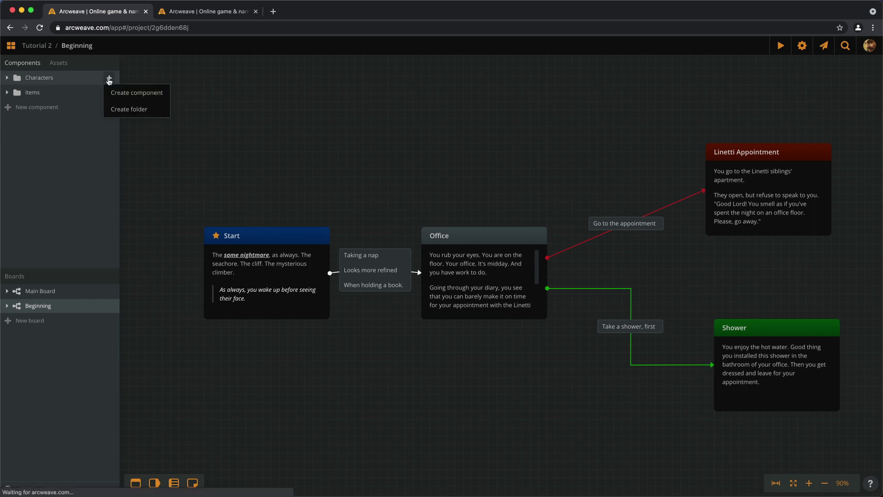
{"action": "left_click", "coordinate": [126, 109]}
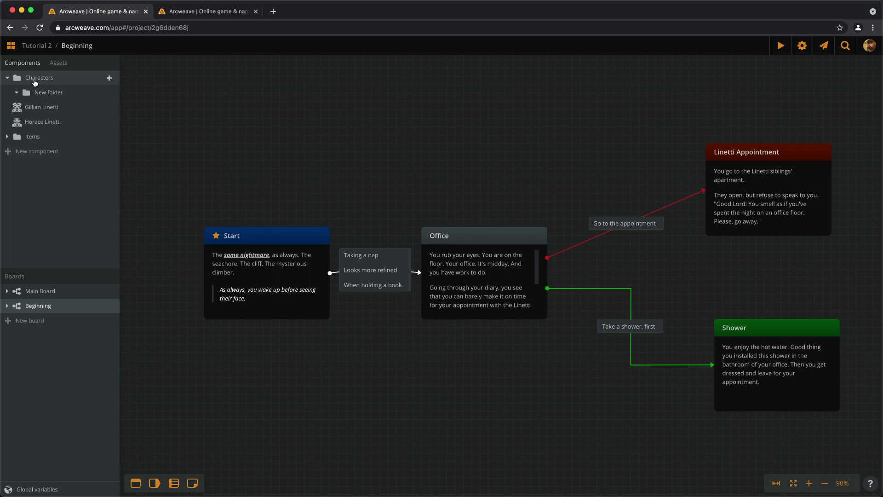
{"action": "right_click", "coordinate": [44, 92]}
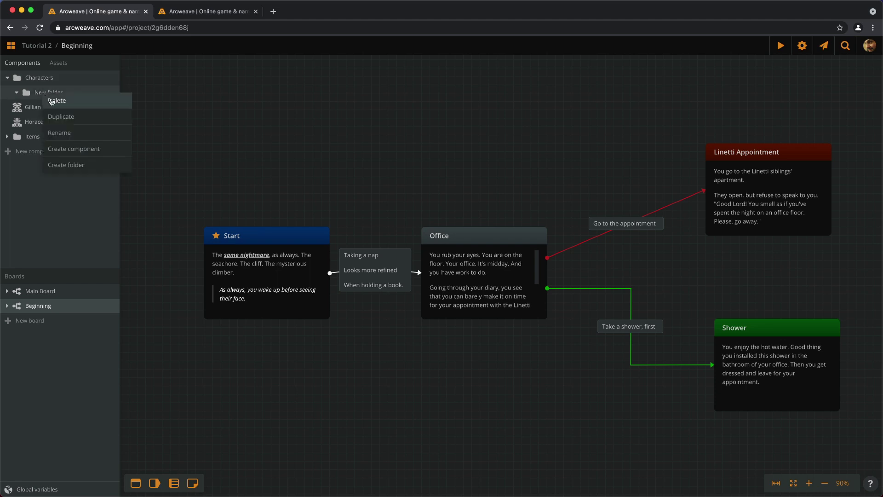
{"action": "left_click", "coordinate": [52, 101]}
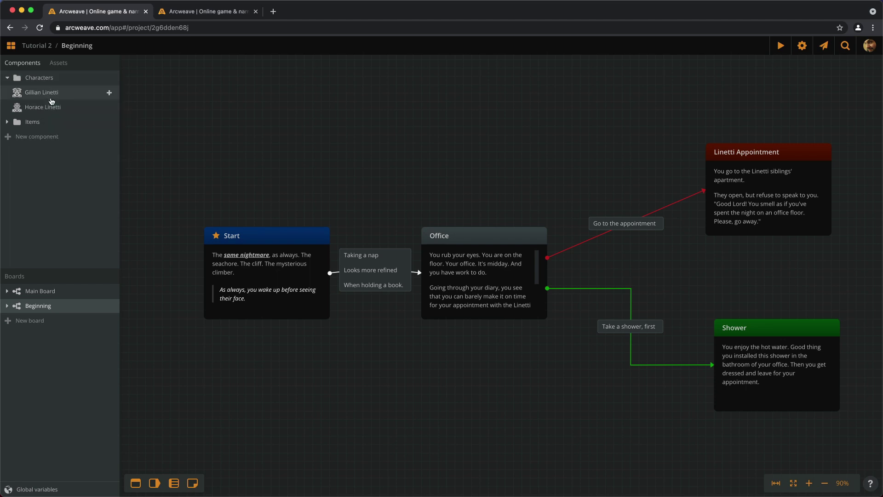
{"action": "left_click", "coordinate": [7, 78]}
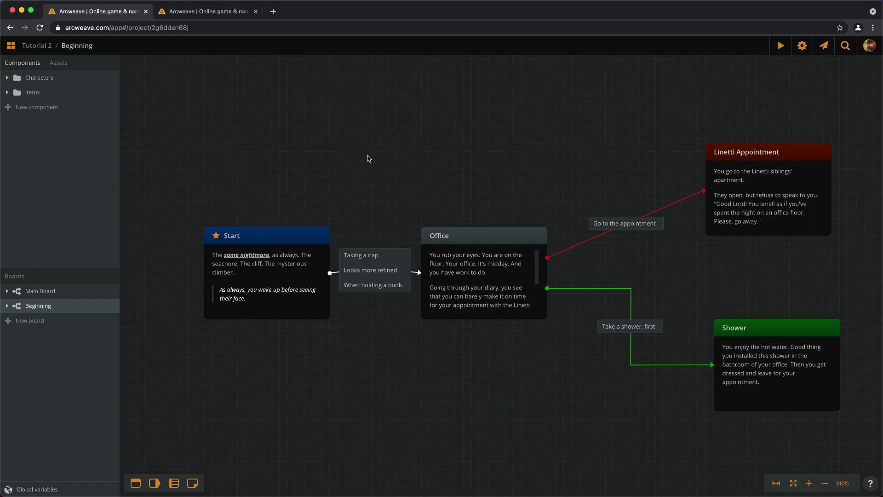
Move the Linetti Appointment element higher on the board.
{"action": "left_click_drag", "start_coordinate": [544, 117], "coordinate": [327, 126]}
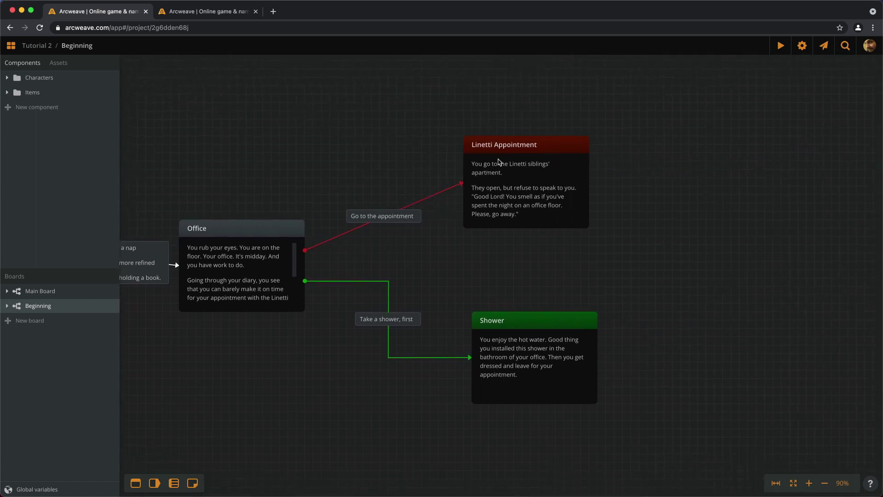
{"action": "left_click_drag", "start_coordinate": [526, 171], "coordinate": [519, 114]}
{"action": "scroll", "coordinate": [518, 77], "scroll_direction": "up", "scroll_amount": 2}
{"action": "scroll", "coordinate": [518, 92], "scroll_direction": "up", "scroll_amount": 1}
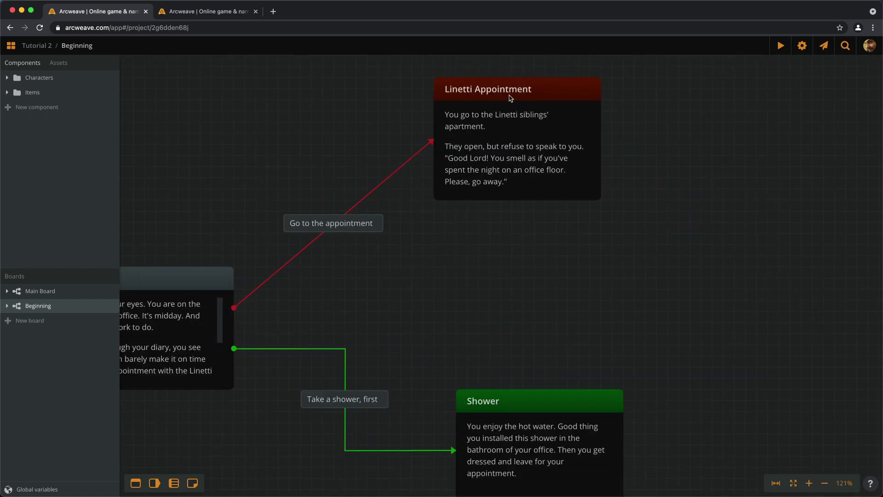
{"action": "scroll", "coordinate": [517, 131], "scroll_direction": "up", "scroll_amount": 2}
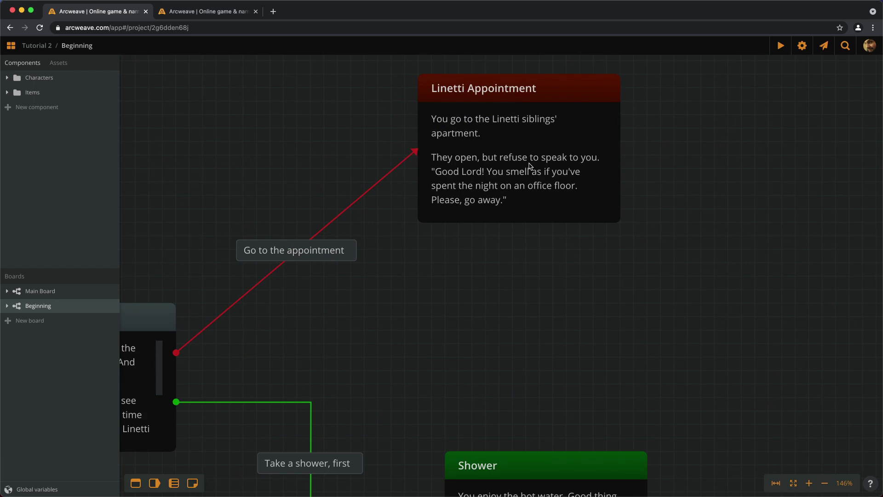
Attach Gillian Linetti and Horace Linetti from Characters to Linetti Appointment.
{"action": "left_click", "coordinate": [46, 78]}
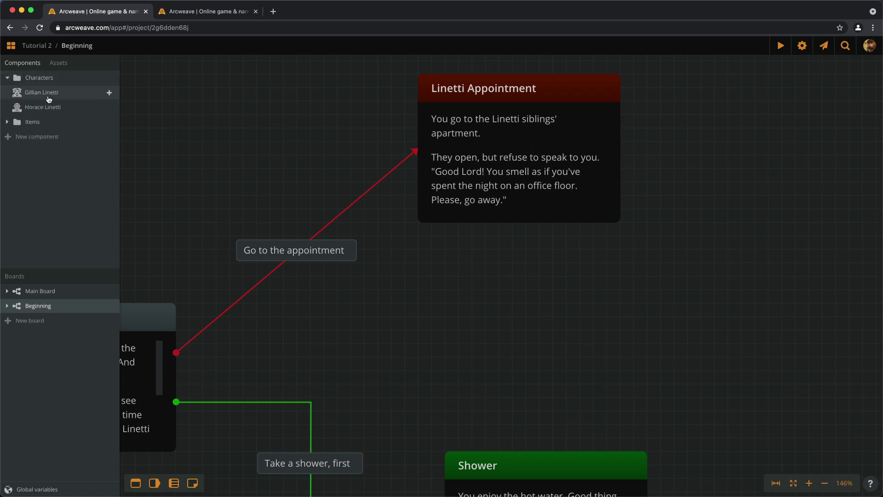
{"action": "left_click_drag", "start_coordinate": [46, 97], "coordinate": [448, 130]}
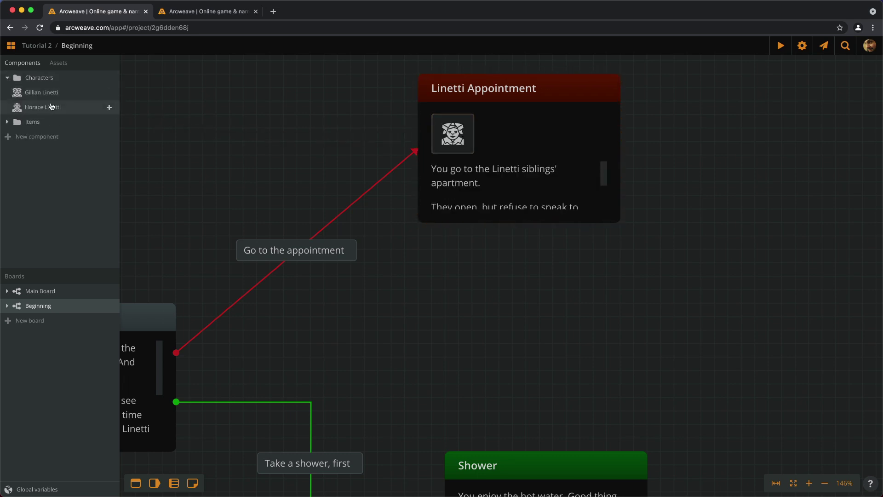
{"action": "left_click_drag", "start_coordinate": [51, 107], "coordinate": [499, 133]}
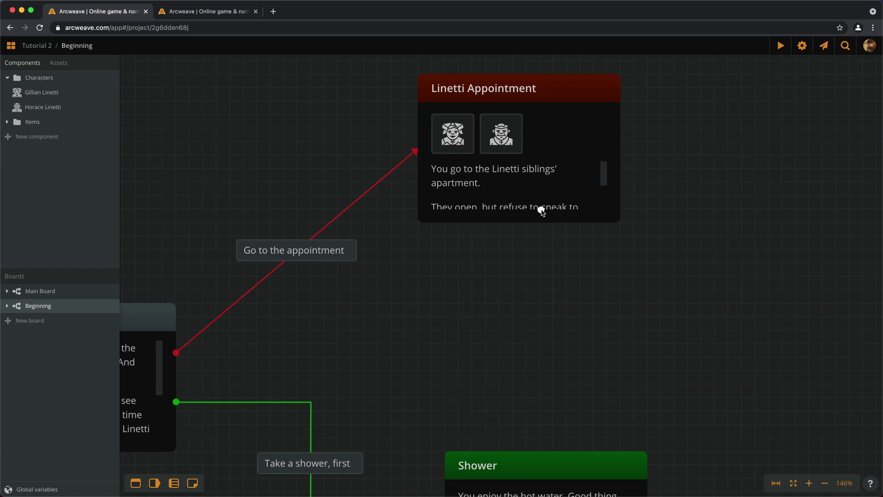
Auto-fit Linetti Appointment's height so its full text shows below the character icons.
{"action": "left_click", "coordinate": [564, 210]}
{"action": "mouse_move", "coordinate": [621, 223]}
{"action": "left_mouse_down"}
{"action": "mouse_move", "coordinate": [647, 224]}
{"action": "mouse_move", "coordinate": [622, 218]}
{"action": "left_mouse_up"}
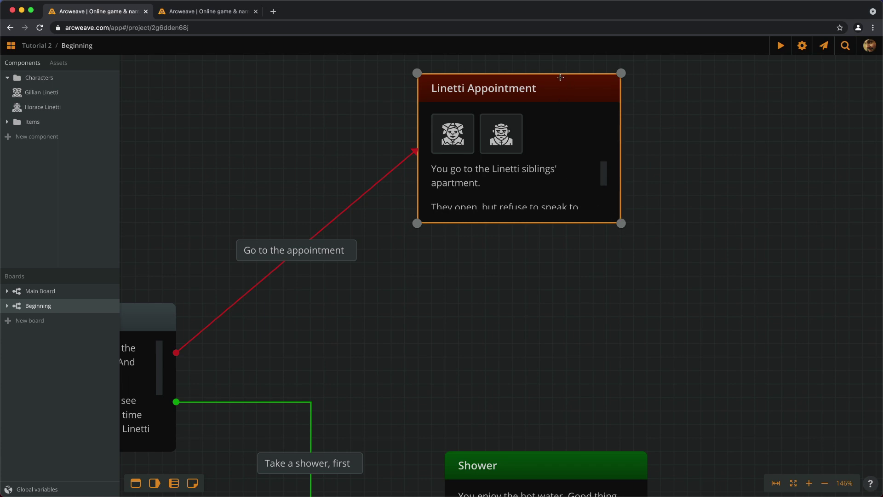
{"action": "double_click", "coordinate": [526, 72]}
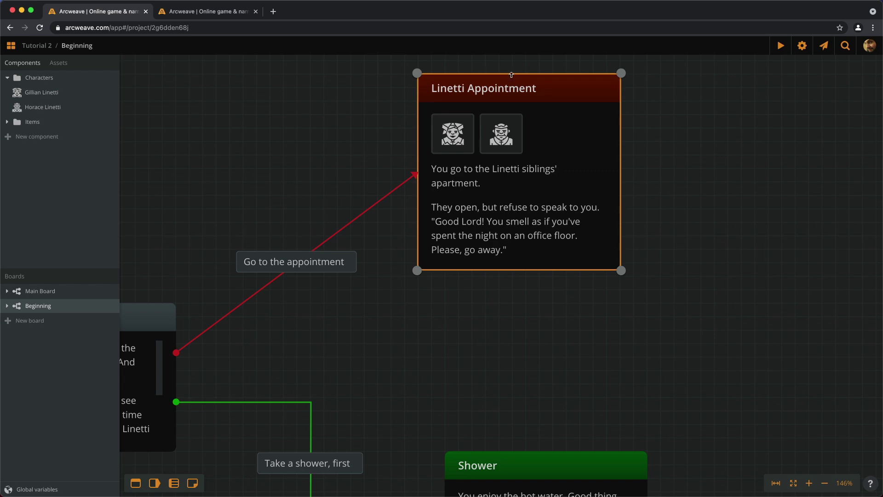
{"action": "scroll", "coordinate": [759, 134], "scroll_direction": "down", "scroll_amount": 5}
{"action": "scroll", "coordinate": [721, 181], "scroll_direction": "down", "scroll_amount": 2}
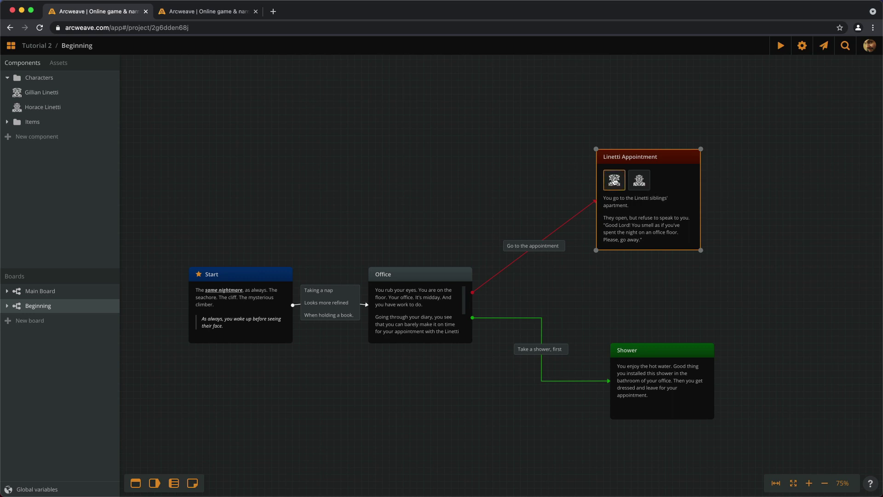
Move one character icon into Shower and give Linetti Appointment three Gillian Linetti icons.
{"action": "left_click_drag", "start_coordinate": [614, 181], "coordinate": [434, 182]}
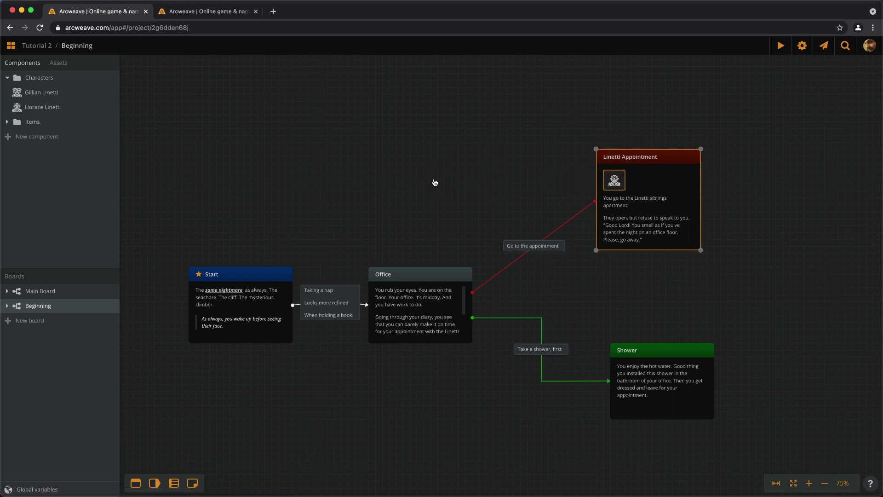
{"action": "left_click_drag", "start_coordinate": [623, 181], "coordinate": [512, 159]}
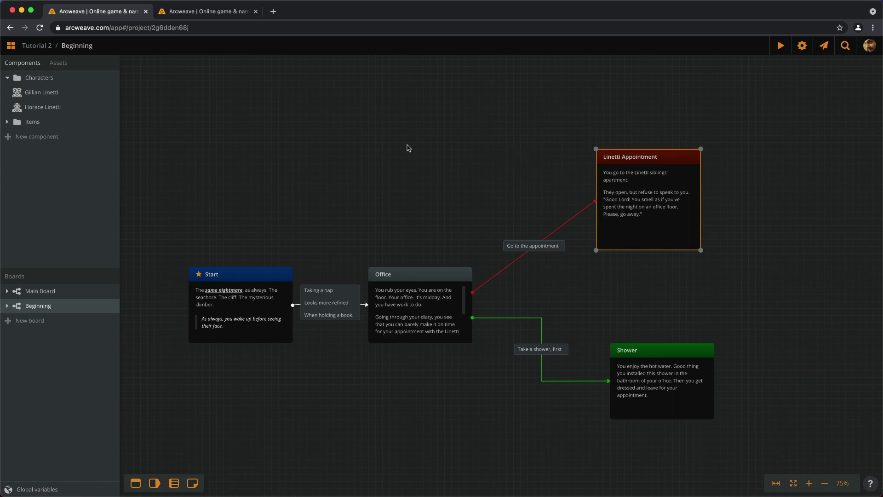
{"action": "left_click_drag", "start_coordinate": [53, 96], "coordinate": [664, 191]}
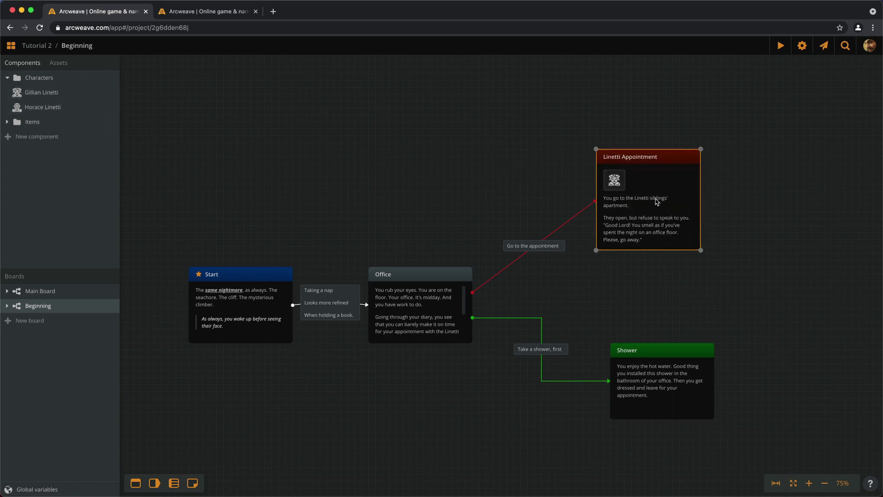
{"action": "left_click_drag", "start_coordinate": [659, 225], "coordinate": [642, 389]}
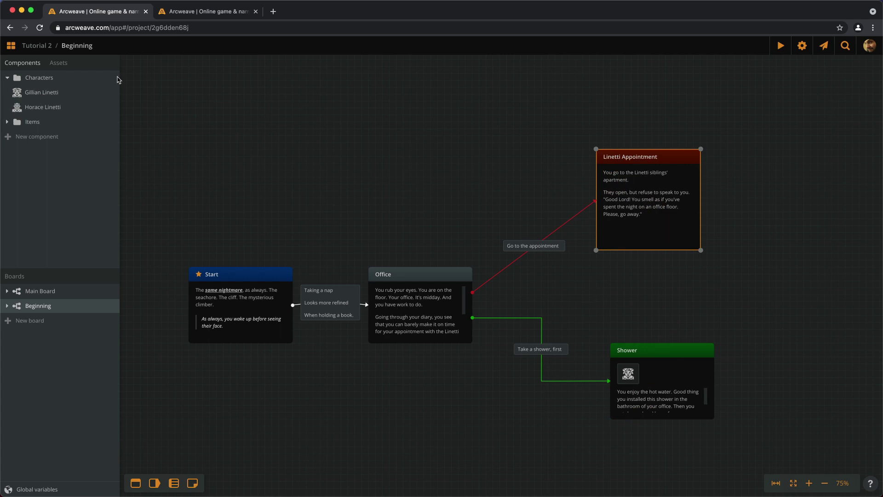
{"action": "left_click_drag", "start_coordinate": [46, 92], "coordinate": [577, 189]}
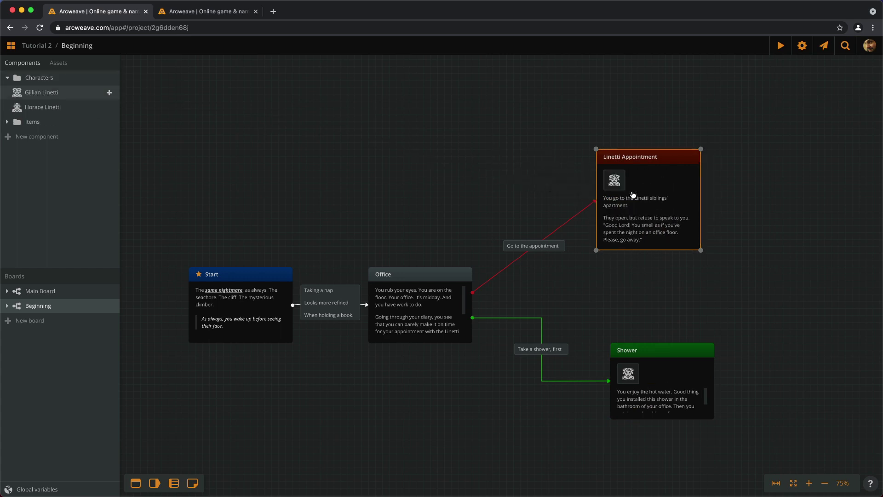
{"action": "left_click_drag", "start_coordinate": [44, 94], "coordinate": [657, 184]}
{"action": "left_click_drag", "start_coordinate": [30, 97], "coordinate": [656, 198]}
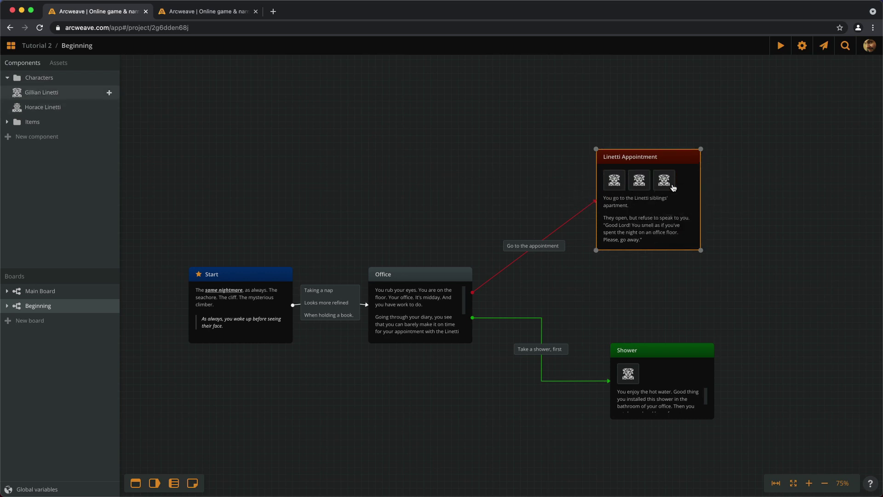
Add two more dice to Gillian Linetti's Inventory and close her card.
{"action": "left_click", "coordinate": [647, 184]}
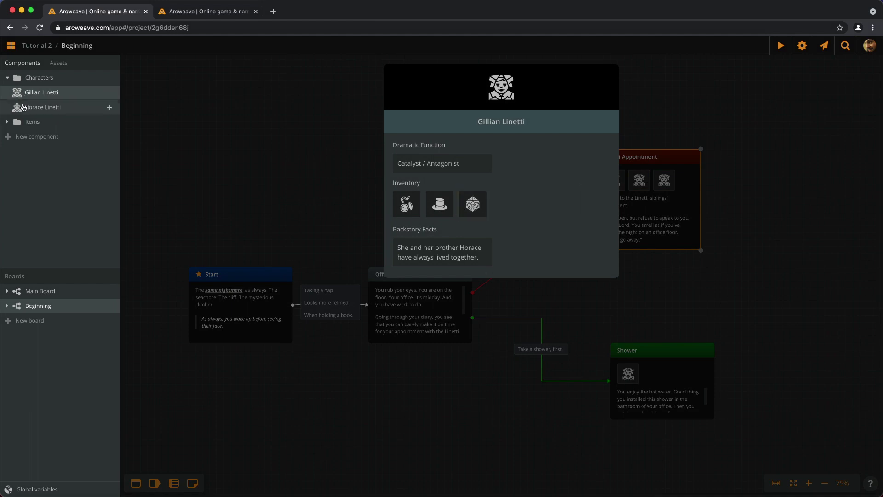
{"action": "left_click", "coordinate": [8, 128]}
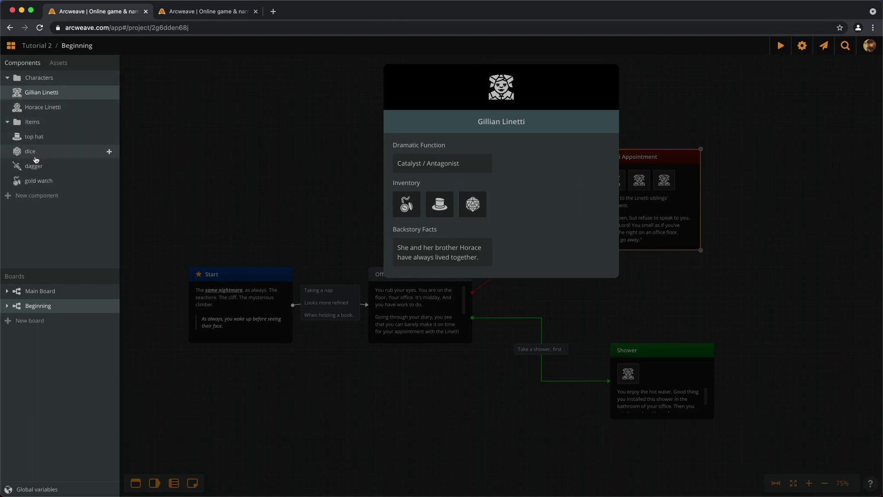
{"action": "left_click_drag", "start_coordinate": [35, 154], "coordinate": [502, 251]}
{"action": "left_click_drag", "start_coordinate": [34, 154], "coordinate": [514, 211]}
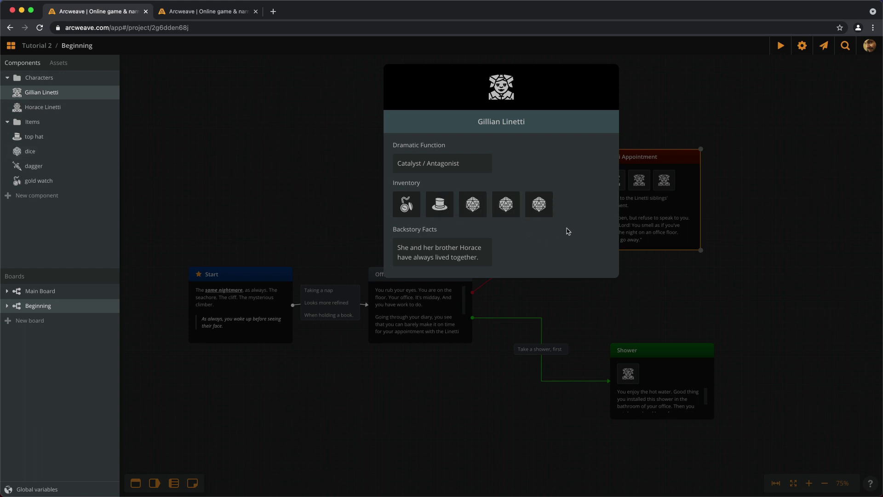
{"action": "left_click", "coordinate": [667, 278]}
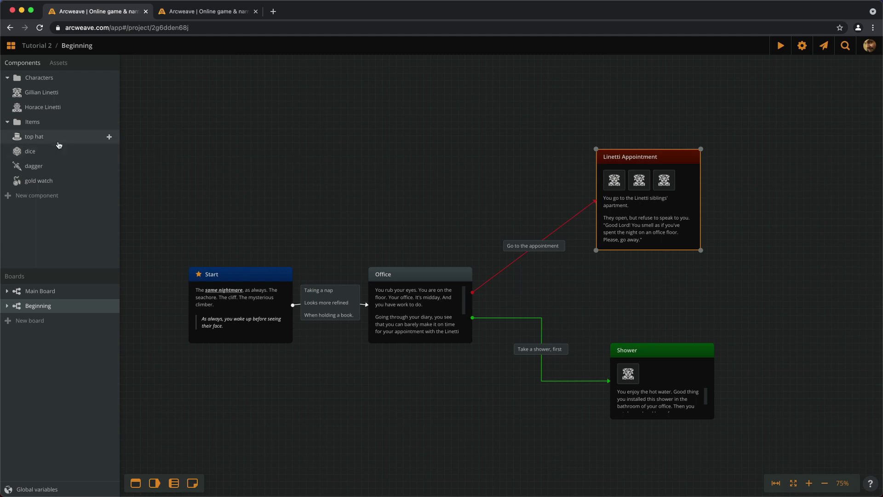
Place the top hat item on the board above Start and select it.
{"action": "left_click_drag", "start_coordinate": [34, 138], "coordinate": [275, 171]}
{"action": "scroll", "coordinate": [212, 138], "scroll_direction": "up", "scroll_amount": 5}
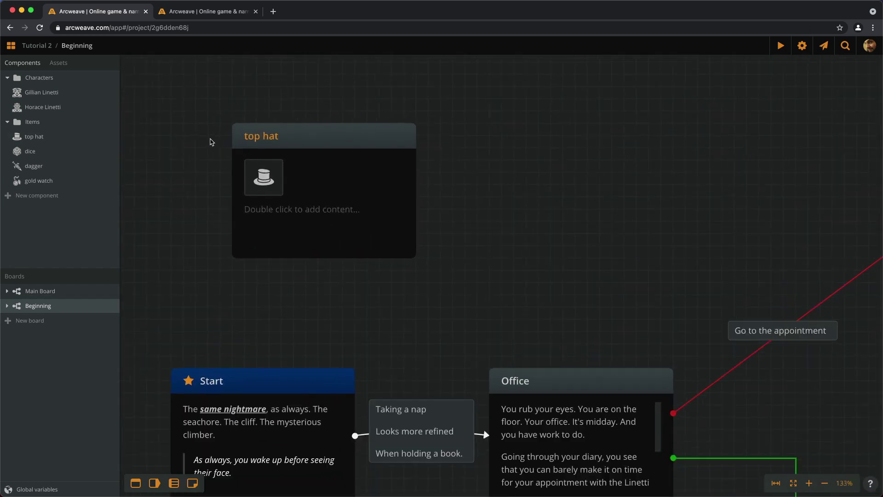
{"action": "scroll", "coordinate": [212, 142], "scroll_direction": "up", "scroll_amount": 2}
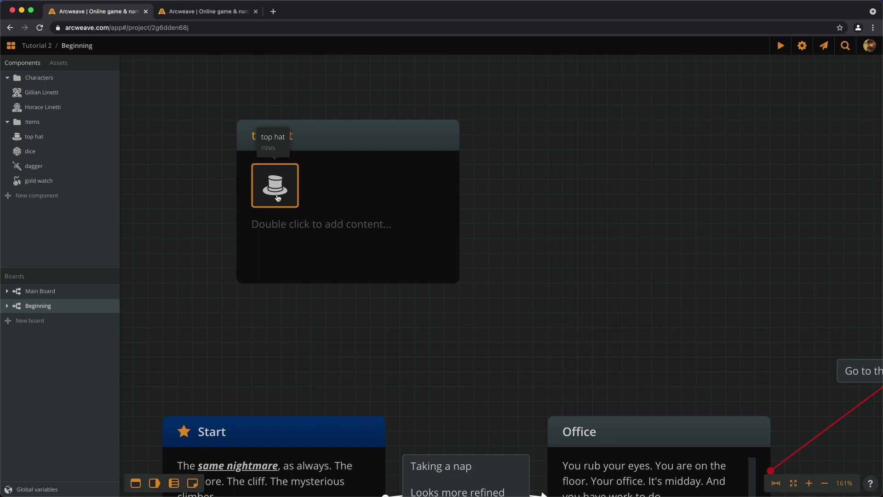
{"action": "scroll", "coordinate": [245, 143], "scroll_direction": "down", "scroll_amount": 5}
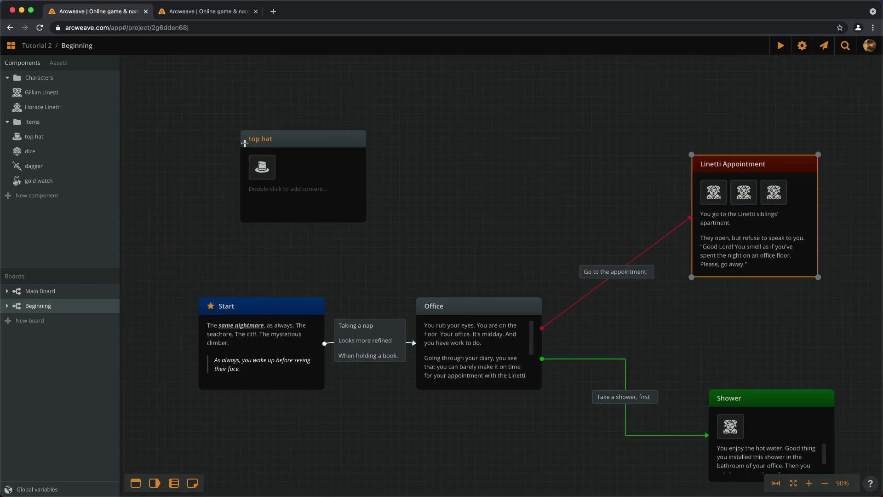
{"action": "scroll", "coordinate": [408, 161], "scroll_direction": "down", "scroll_amount": 3}
{"action": "left_click", "coordinate": [302, 138]}
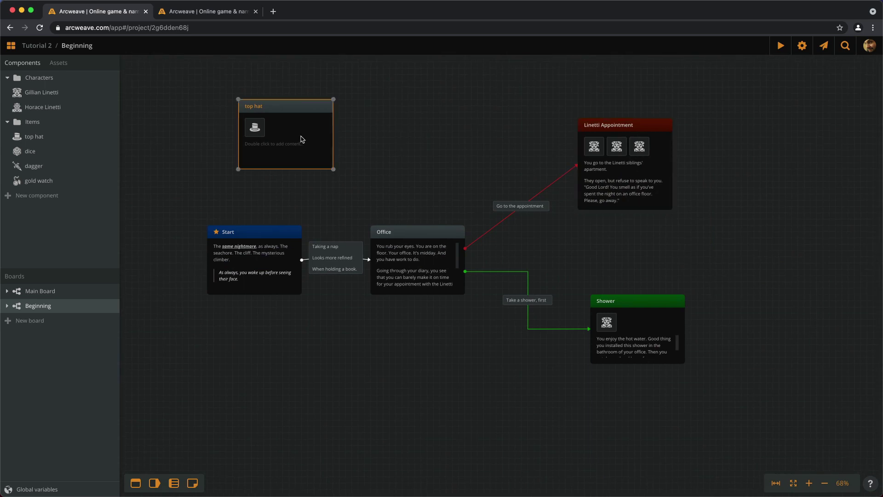